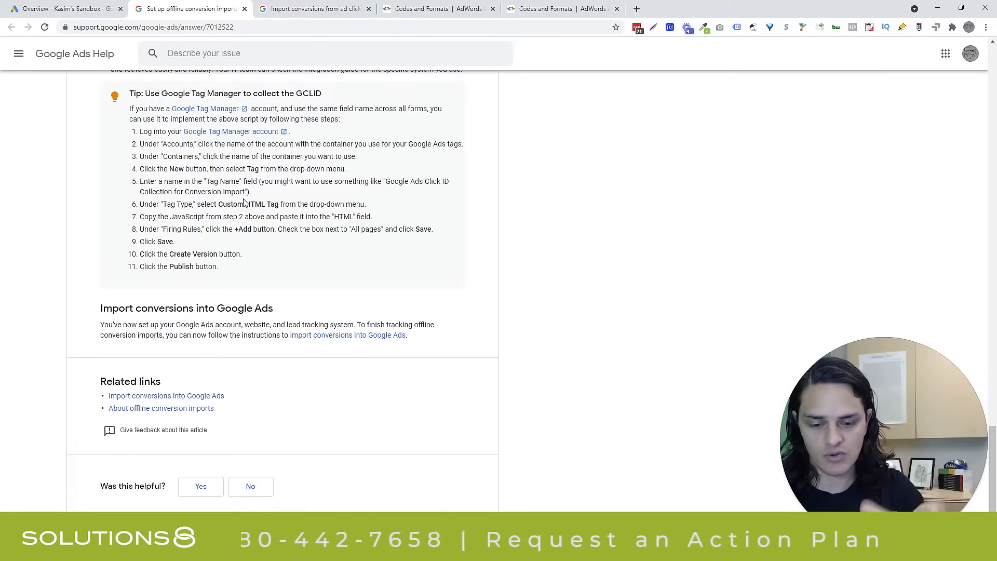
scroll(244, 203, "up", 2)
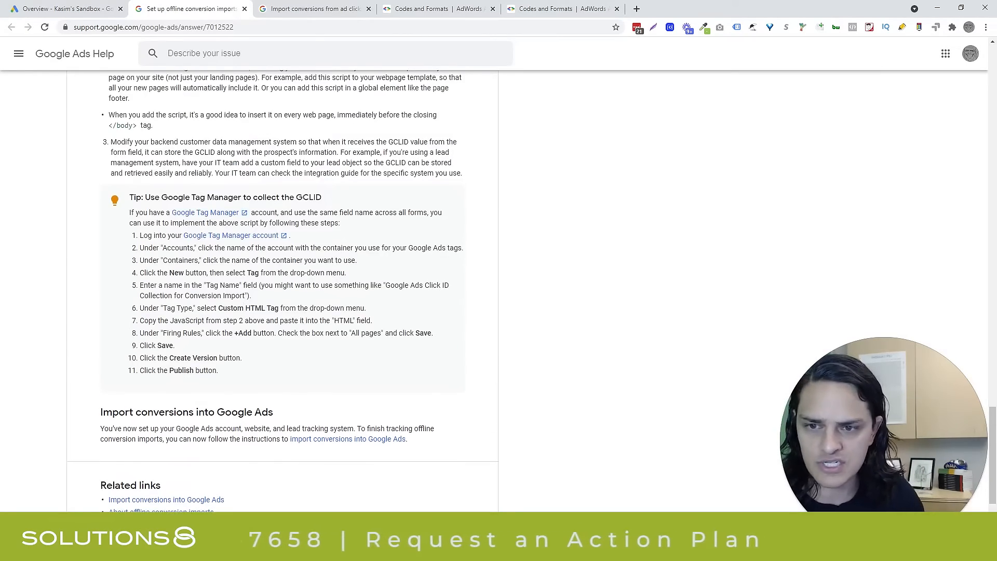
scroll(280, 220, "up", 15)
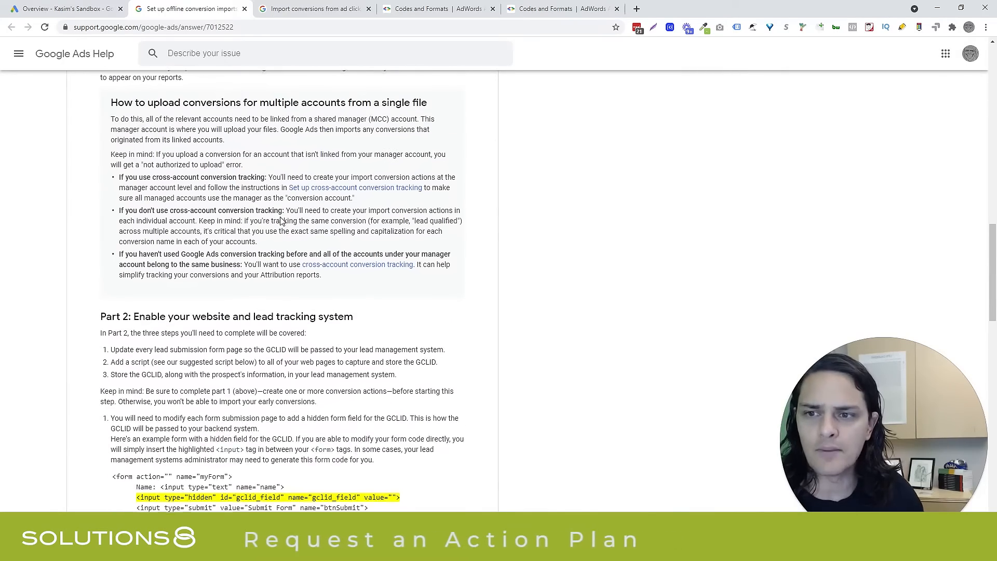
scroll(280, 220, "up", 1)
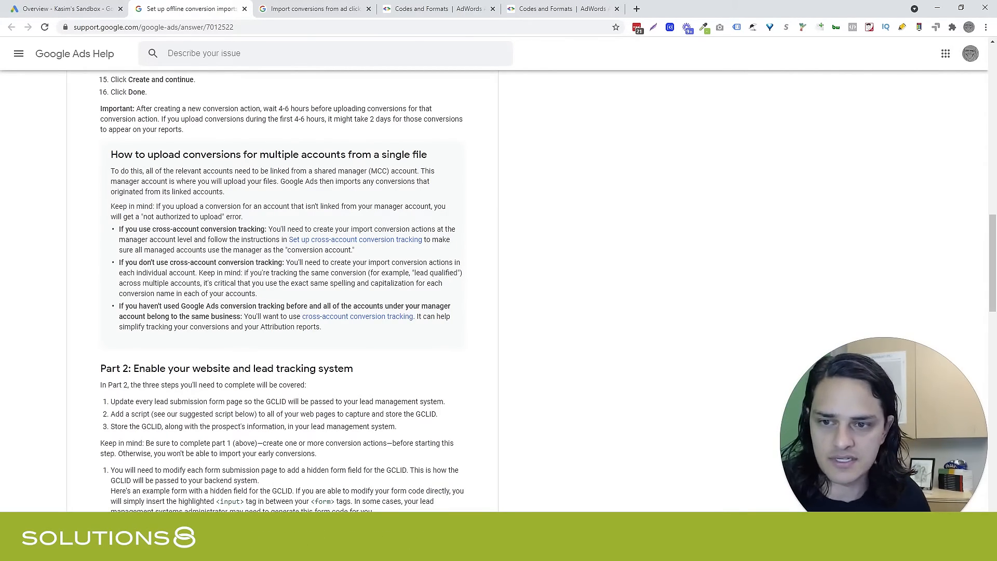
- Switch to the Google Ads account and save its account-level auto-tagging setting with URL tagging enabled
left_click(103, 5)
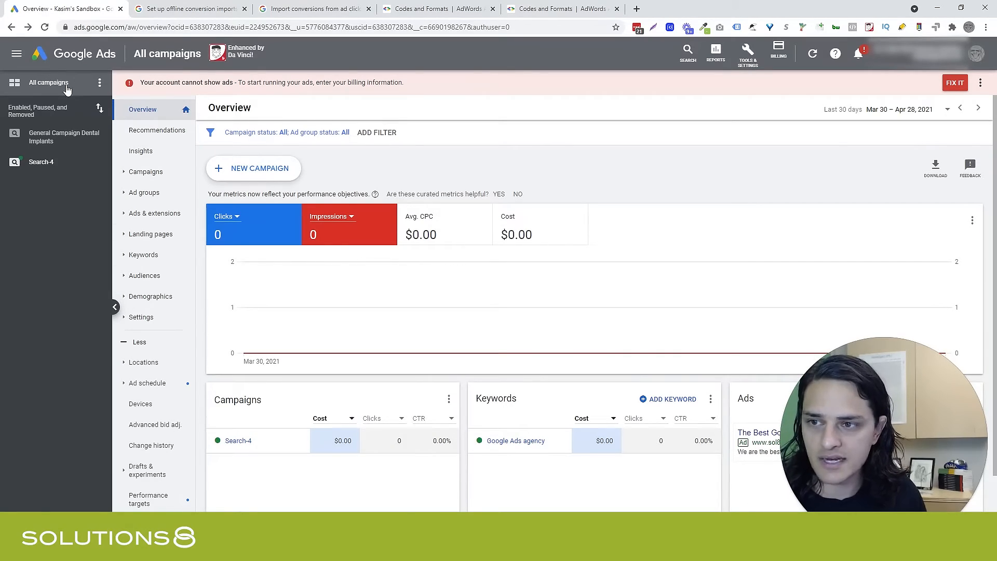
left_click(141, 317)
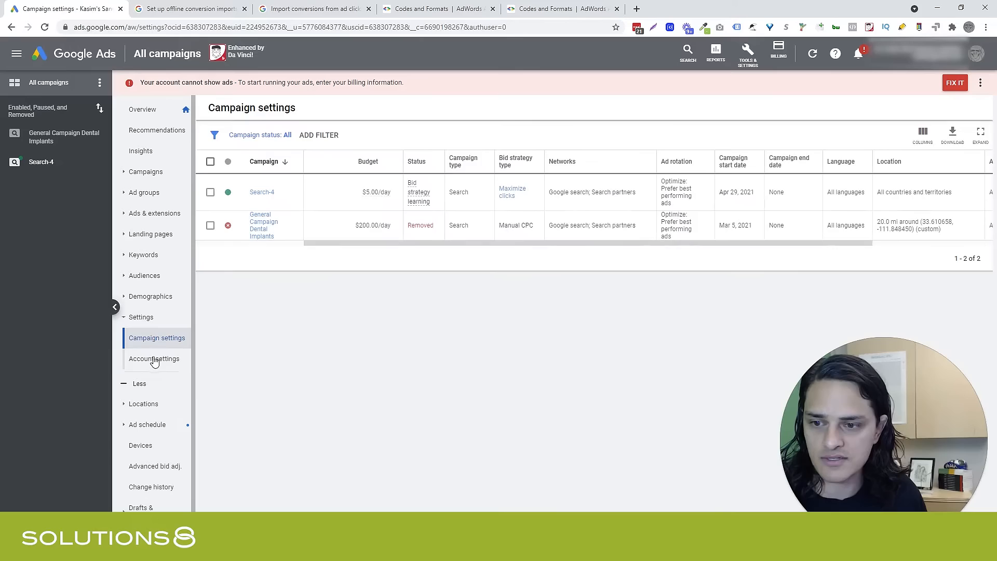
left_click(154, 359)
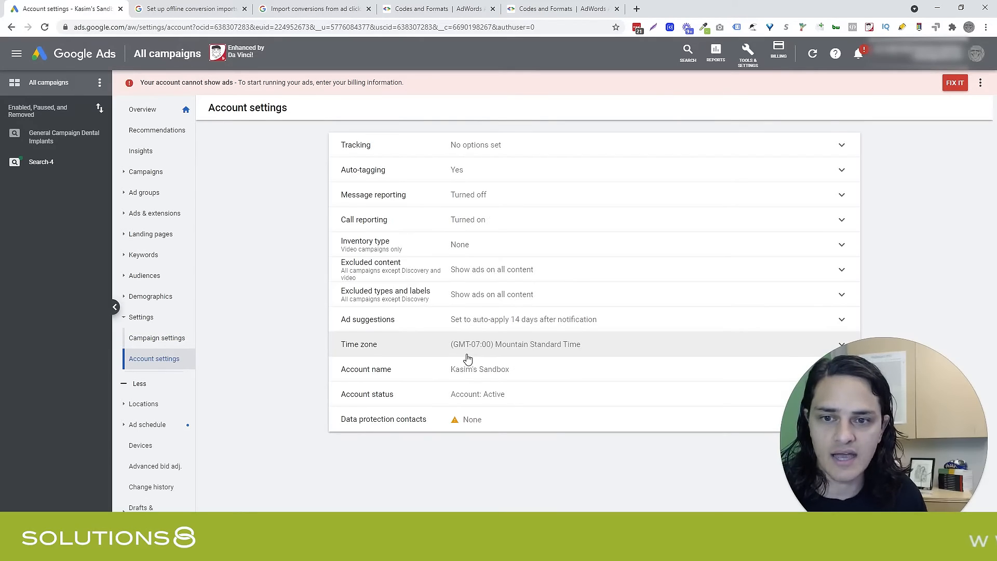
left_click(418, 178)
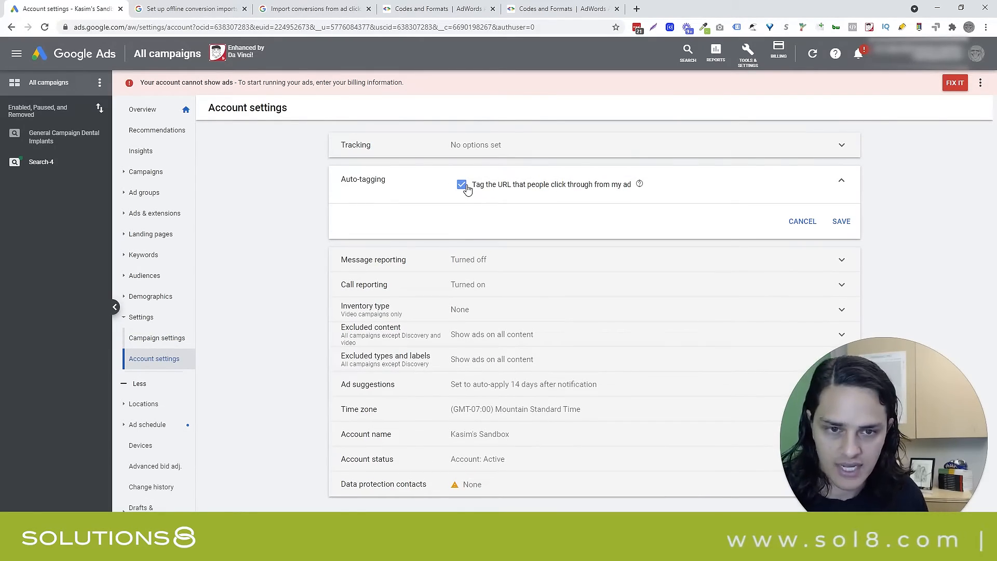
mouse_move(638, 186)
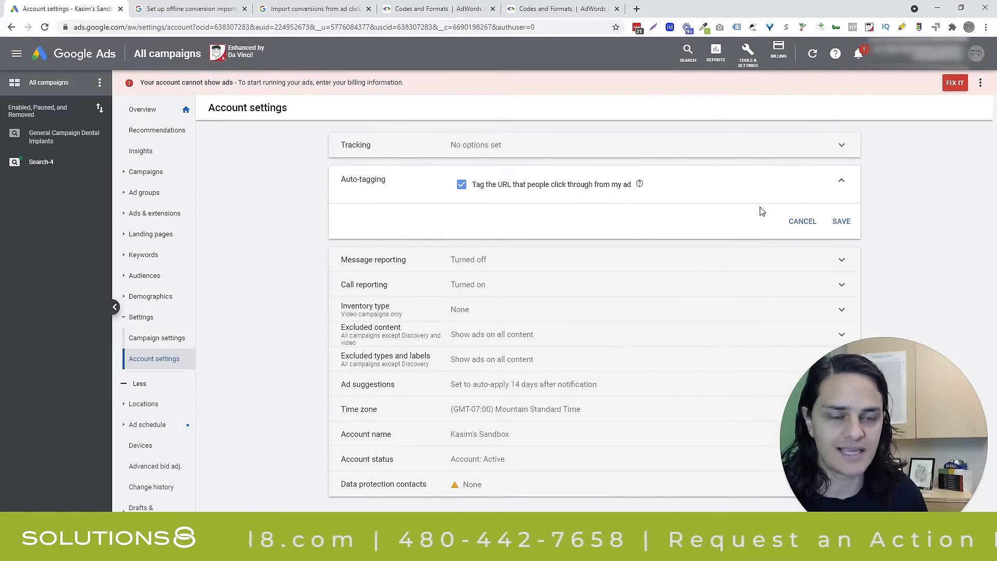
left_click(846, 220)
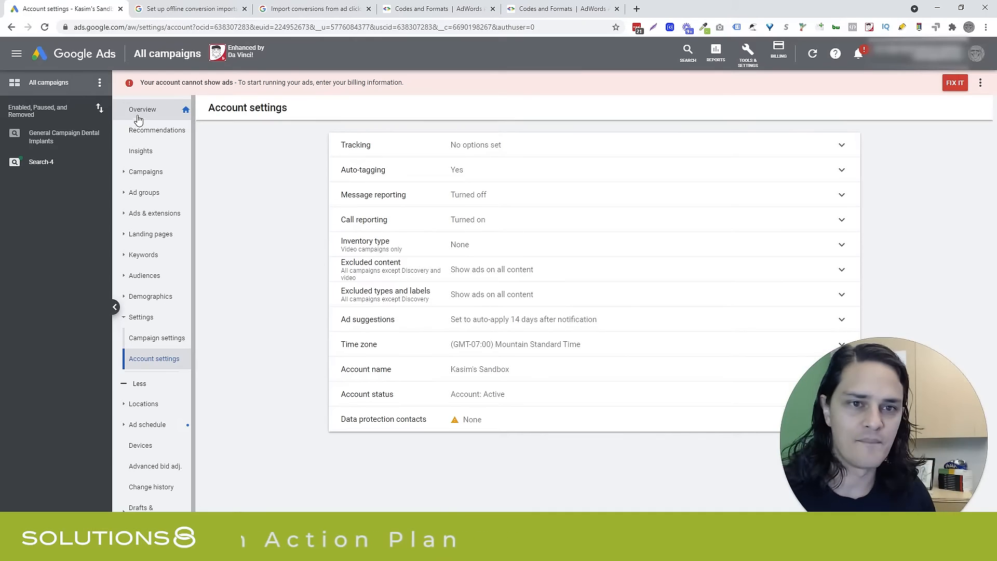
- Remove the Test conversion action from the account's conversion actions and clear the selection
left_click(748, 54)
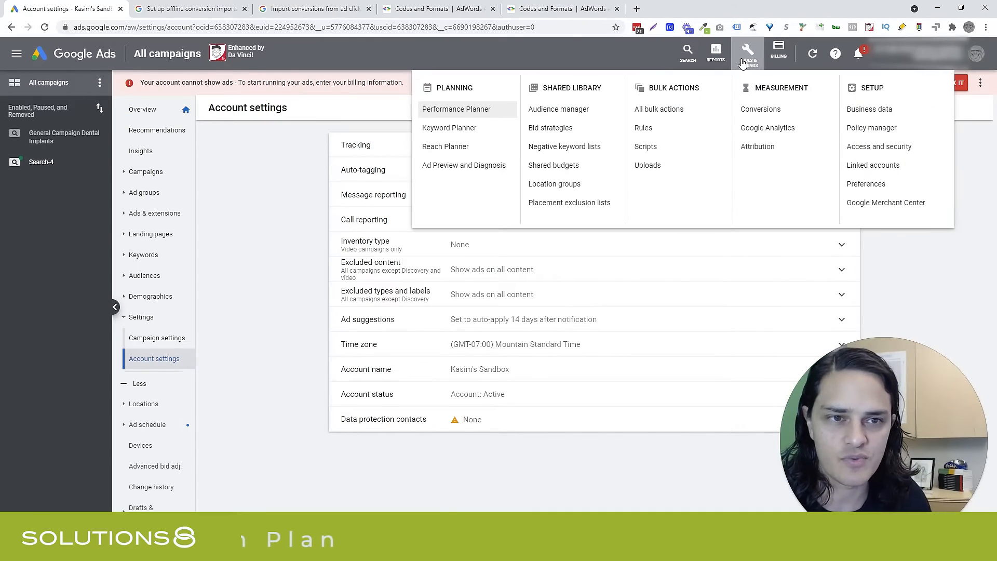
left_click(757, 110)
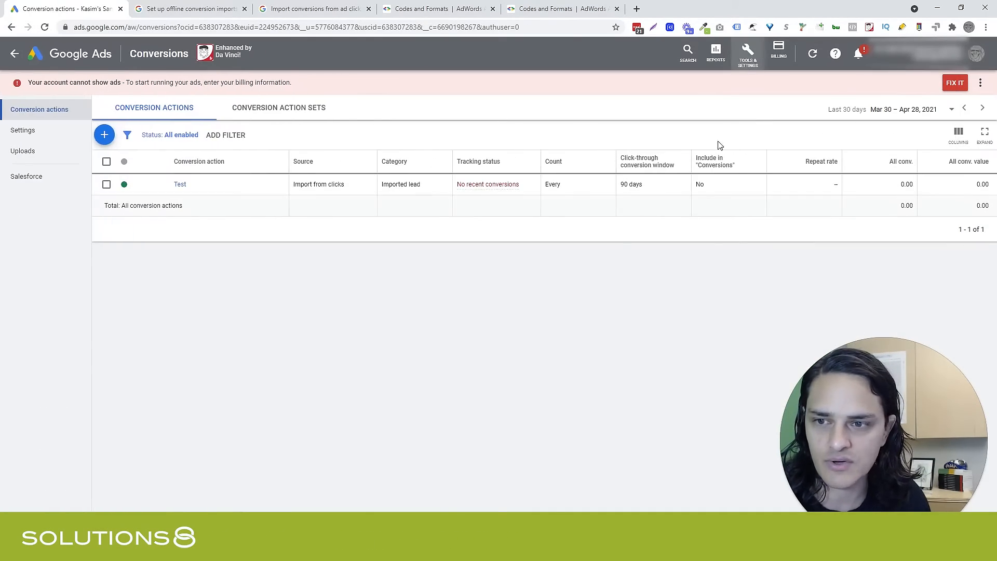
left_click(107, 184)
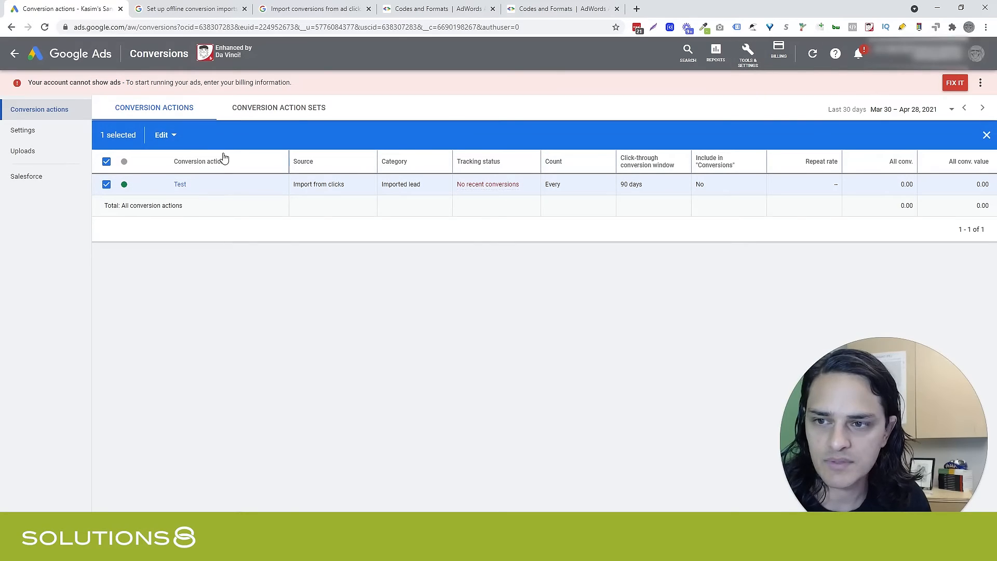
left_click(162, 135)
left_click(171, 175)
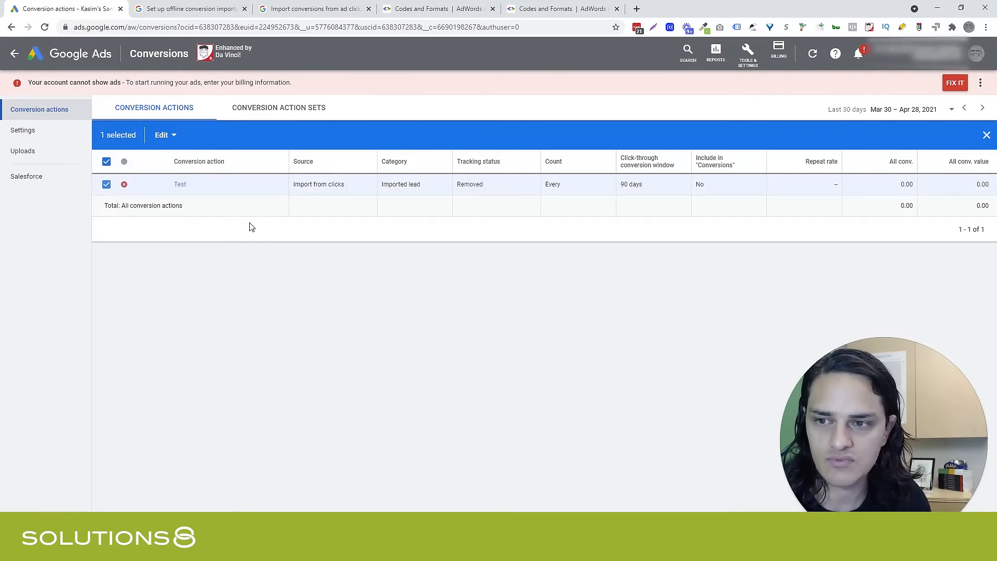
left_click(107, 162)
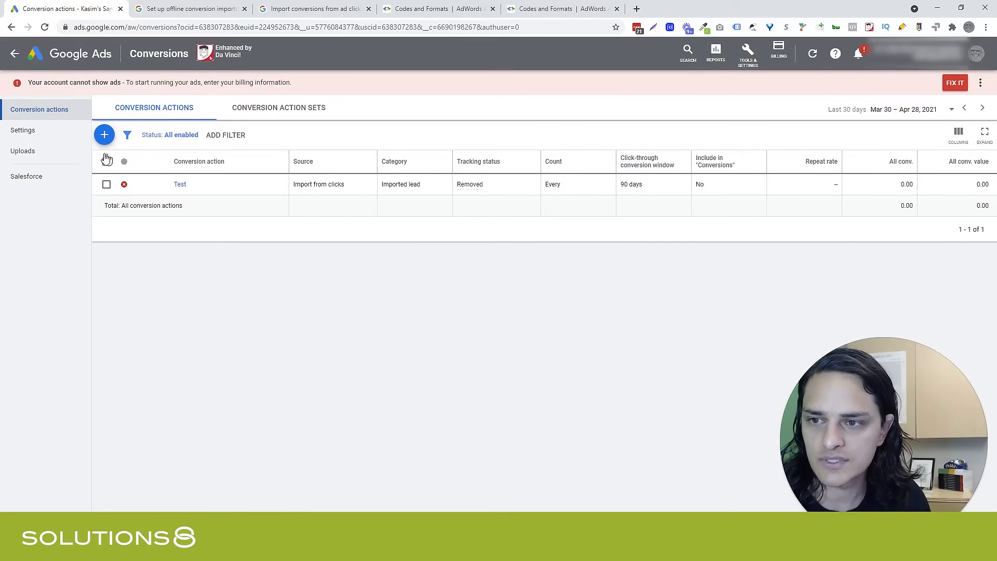
- Start a new imported conversion action from other data sources or CRMs that tracks conversions from clicks
left_click(104, 136)
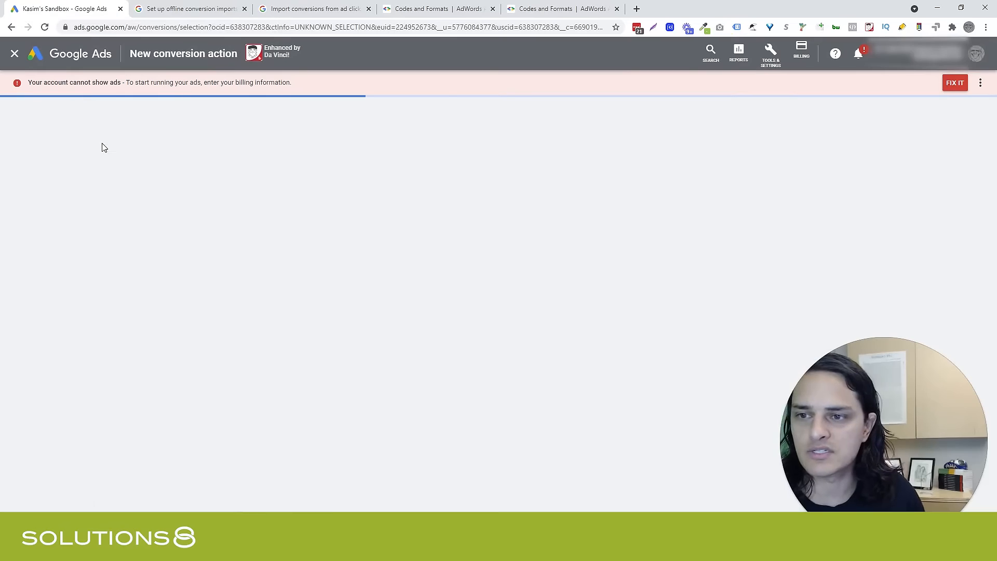
left_click(15, 54)
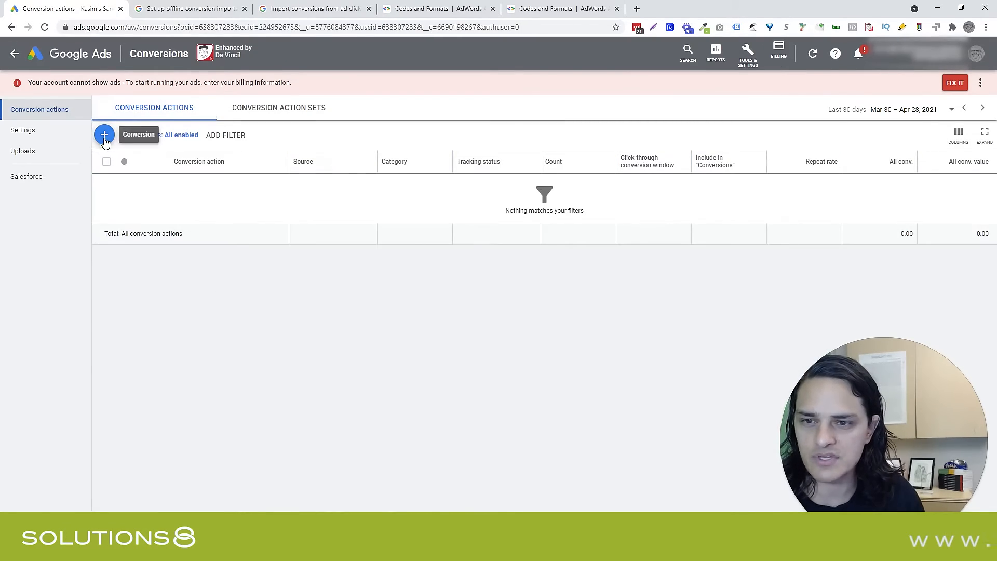
left_click(105, 139)
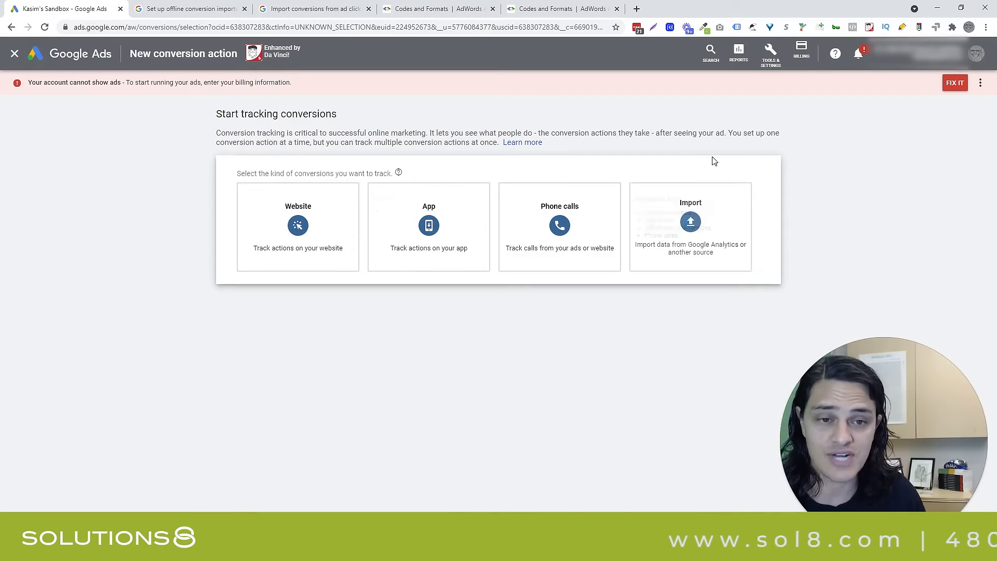
left_click(695, 242)
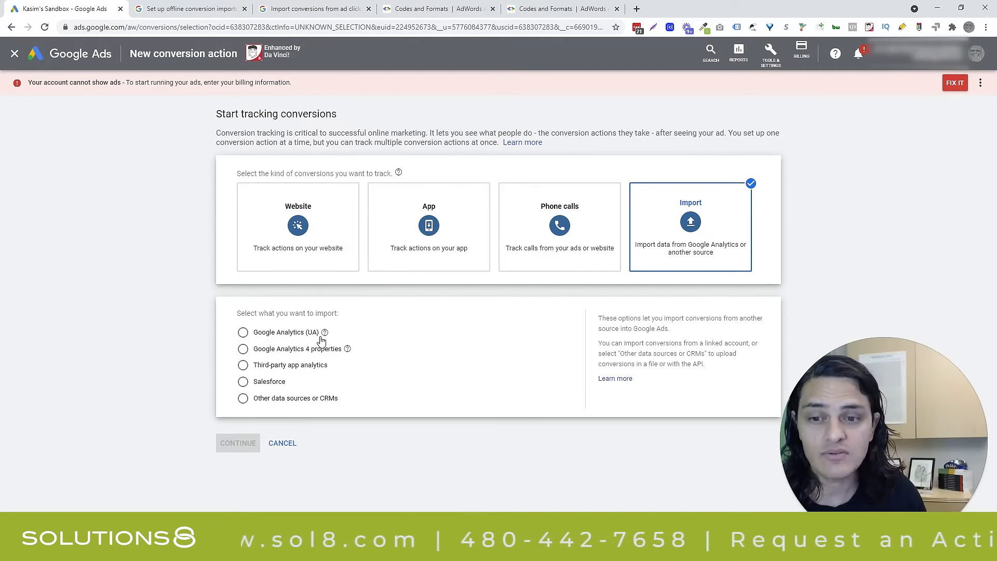
mouse_move(324, 335)
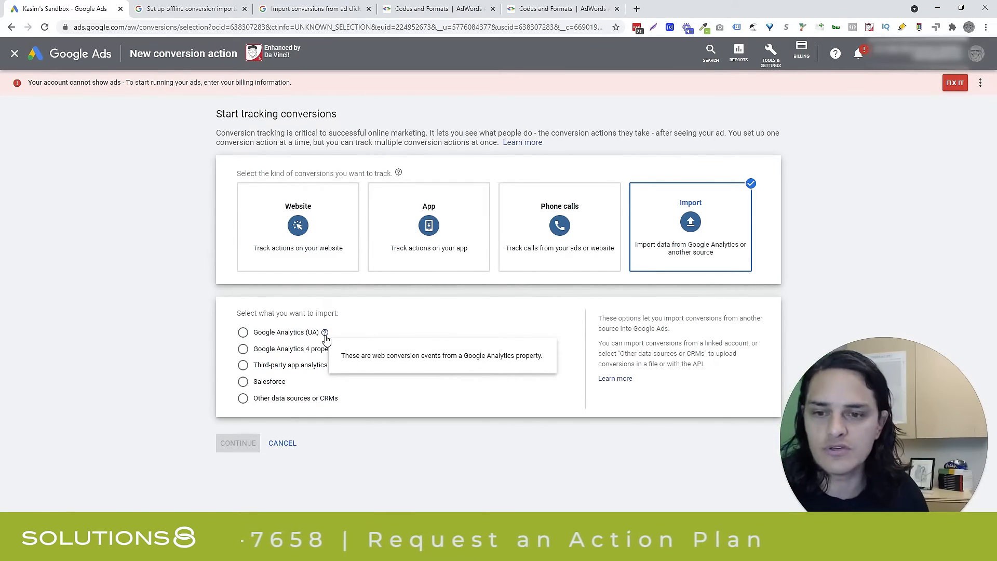
left_click(281, 404)
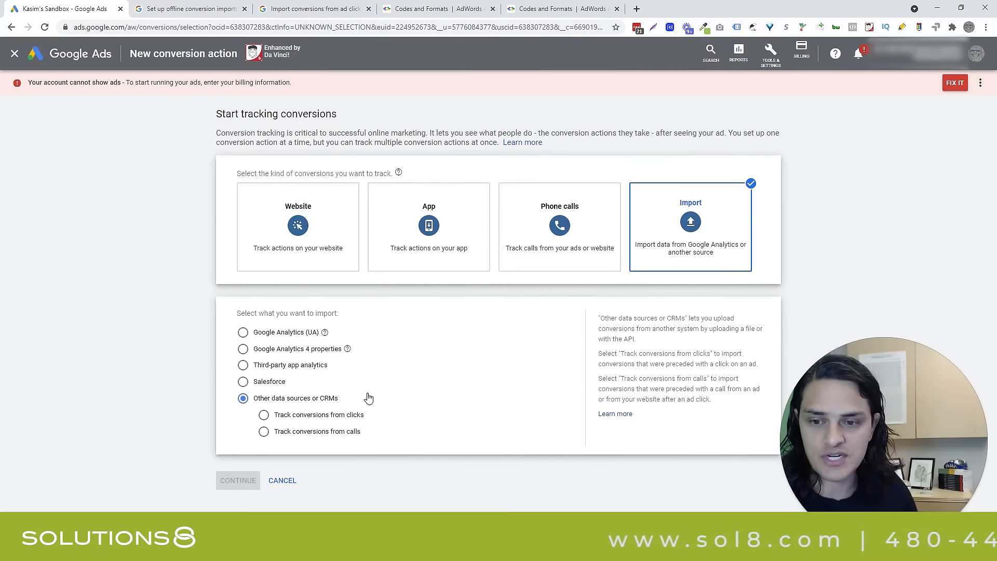
left_click(356, 436)
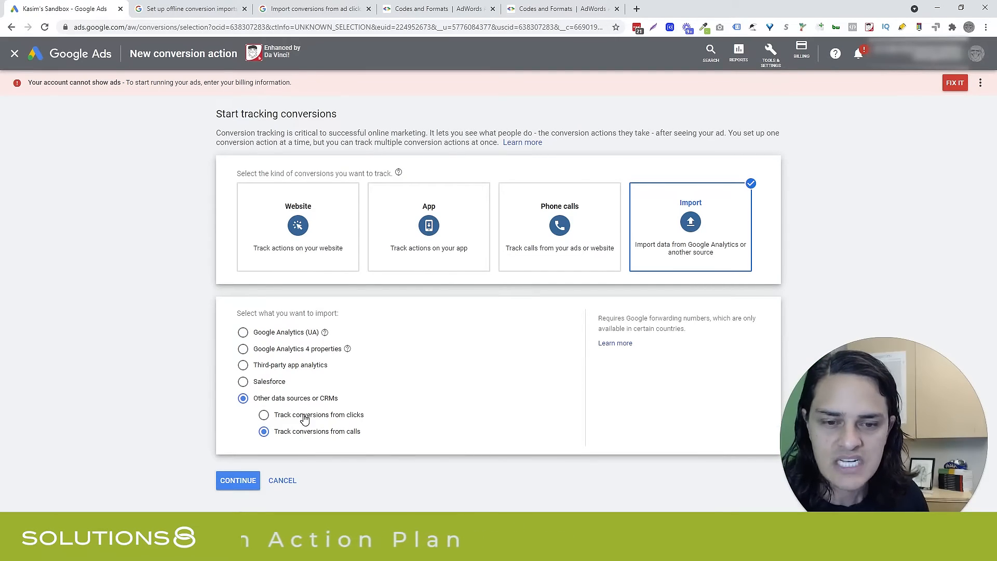
left_click(334, 422)
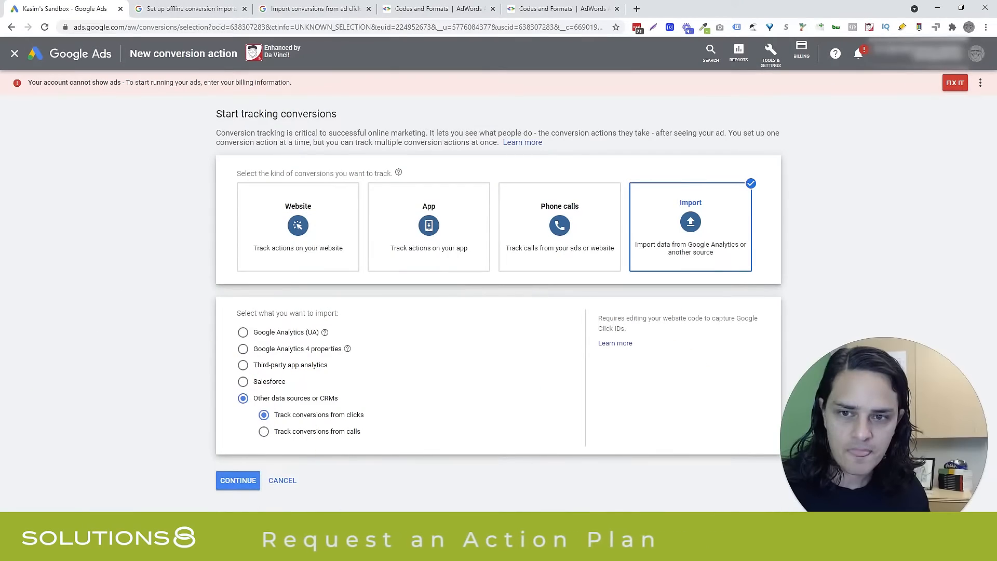
left_click(239, 480)
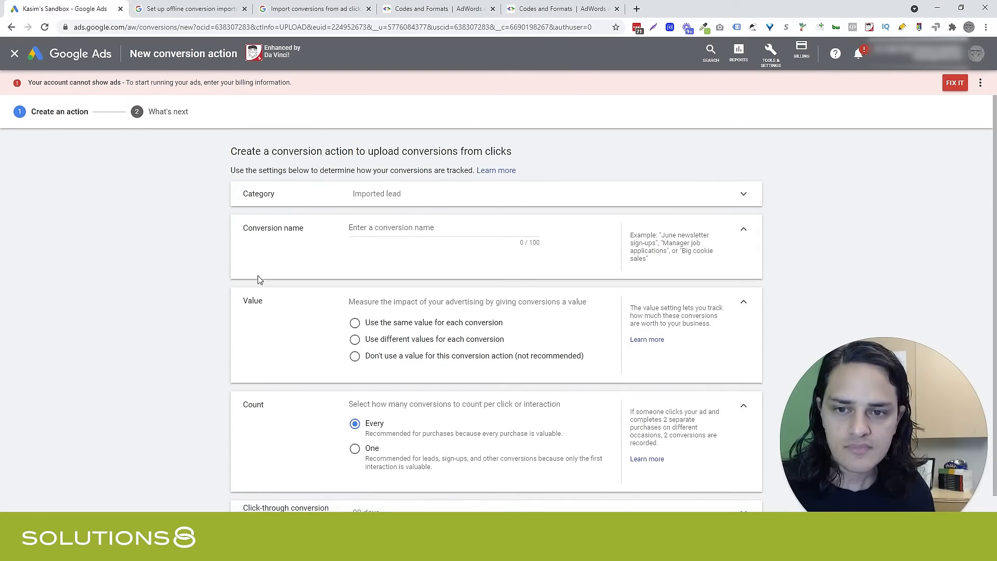
- Set the conversion action's category to Purchase and name it Purchase Core Offer
left_click(346, 205)
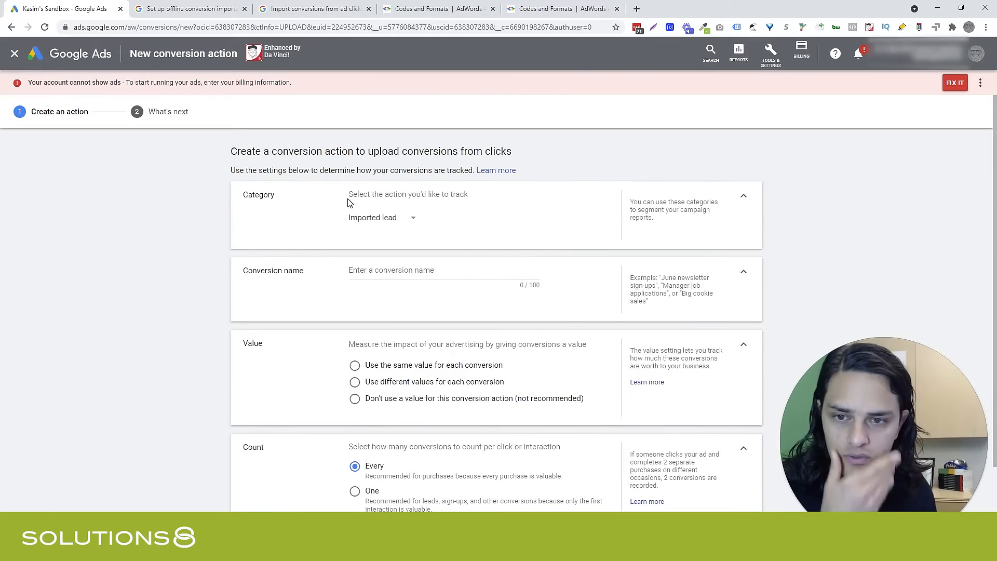
left_click(395, 221)
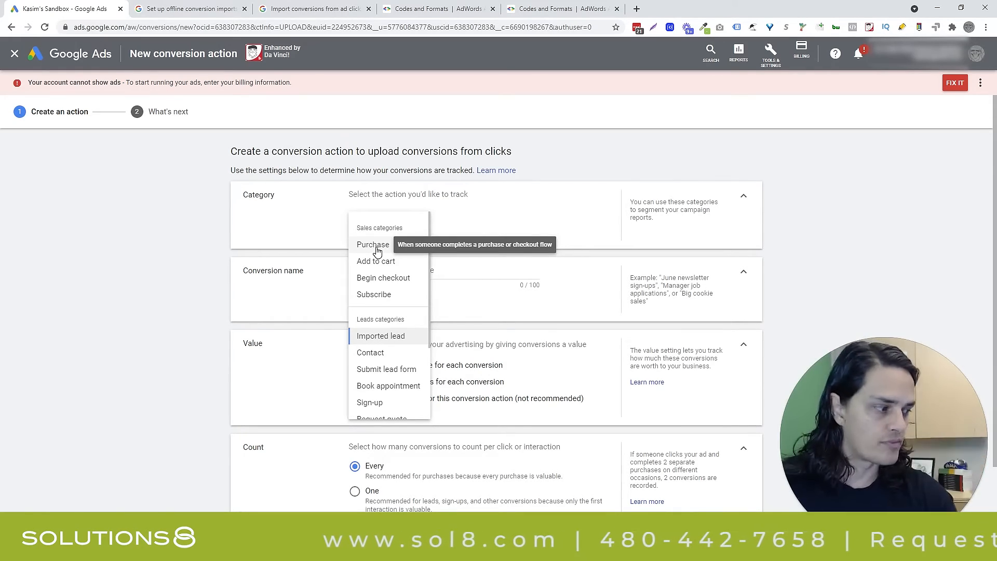
left_click(377, 251)
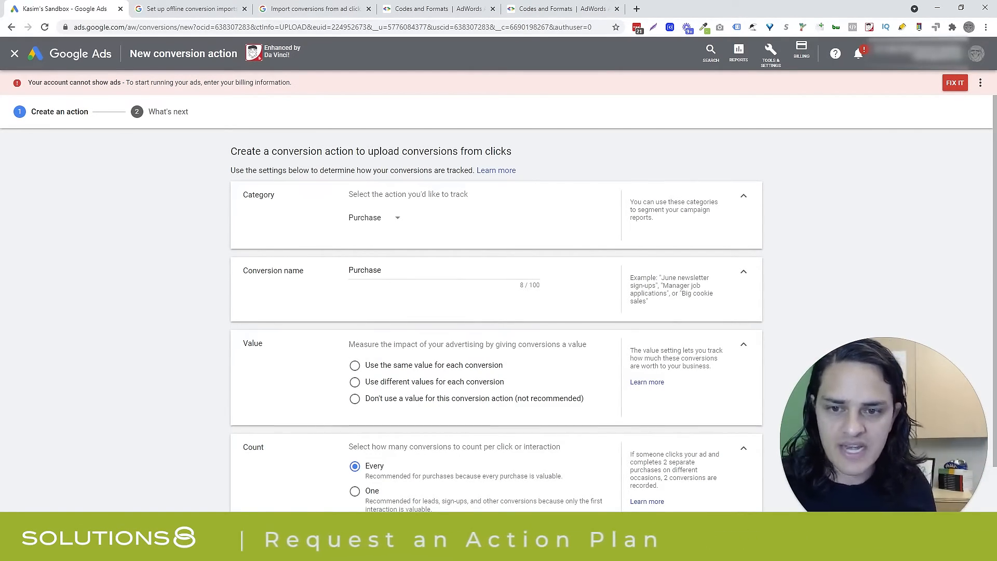
left_click_drag(383, 270, 325, 268)
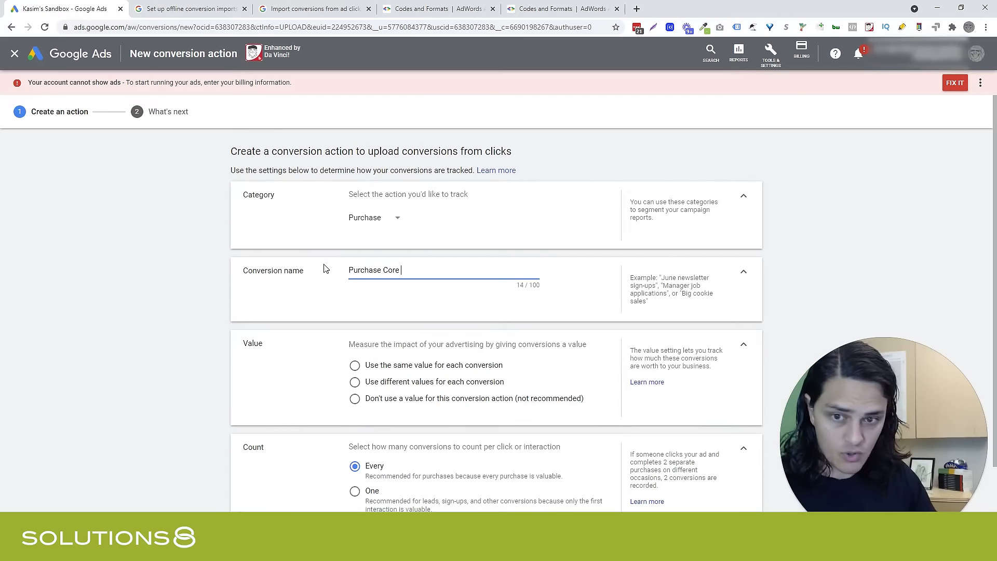
- Use different values for each conversion, with a default value of 1000 US dollars
scroll(326, 269, "down", 2)
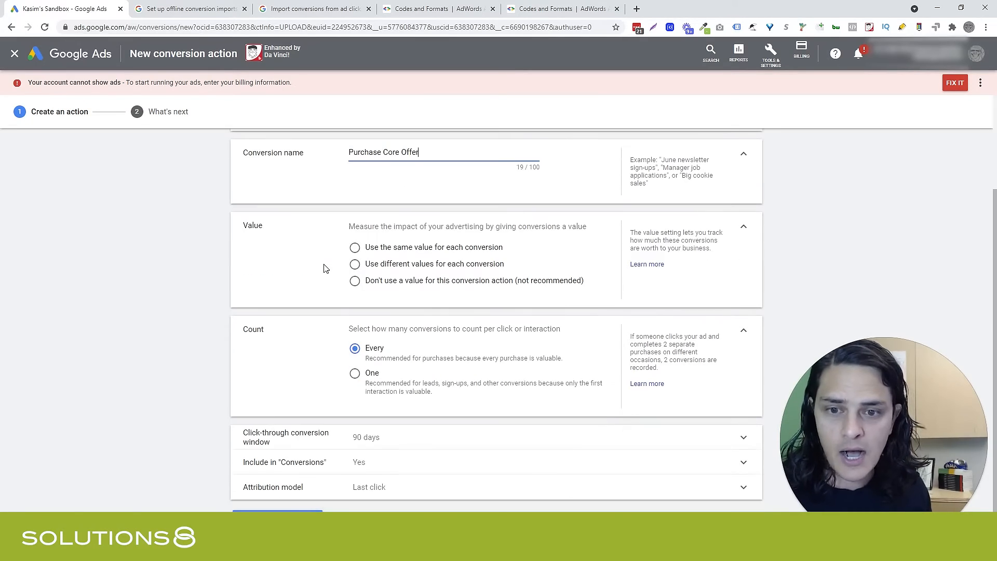
left_click(387, 266)
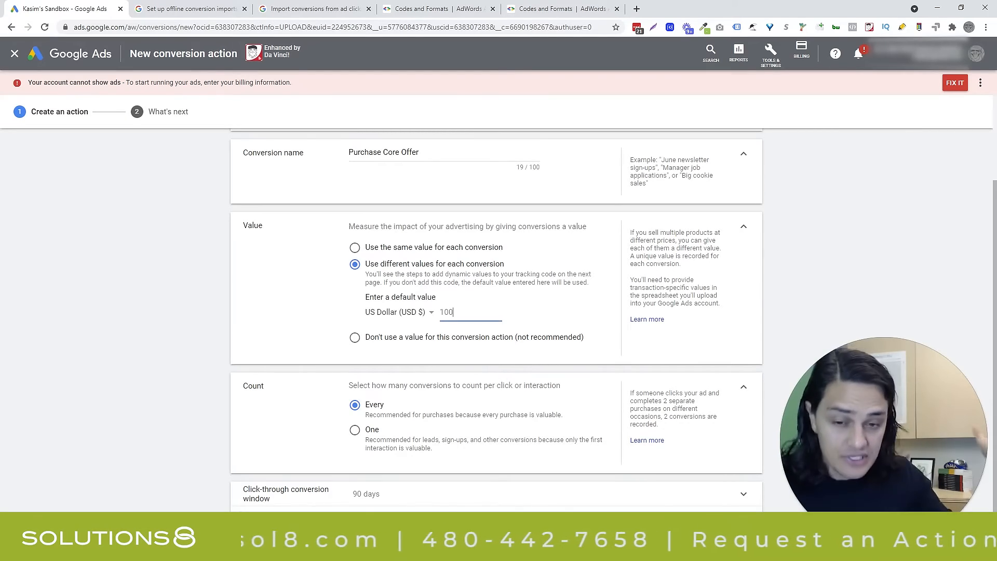
type("0")
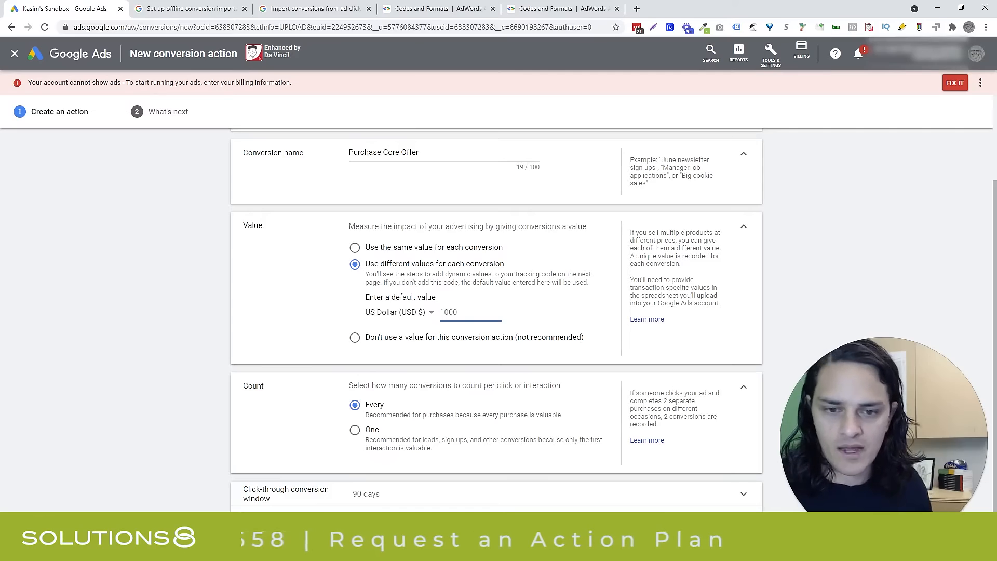
- Review the click-through conversion window choices, keeping 90 days, and open the setting for including the action in "Conversions"
scroll(389, 301, "down", 1)
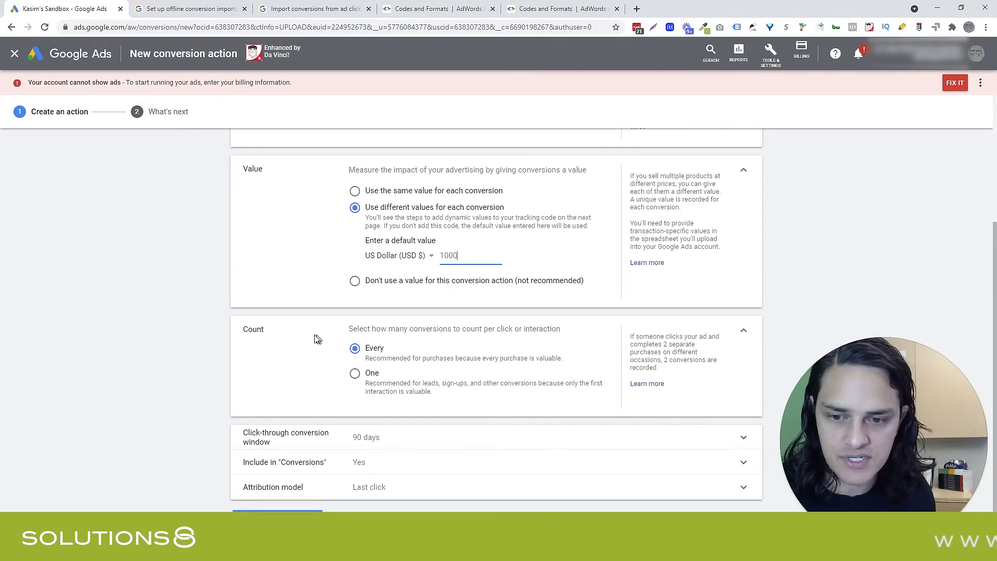
left_click(345, 437)
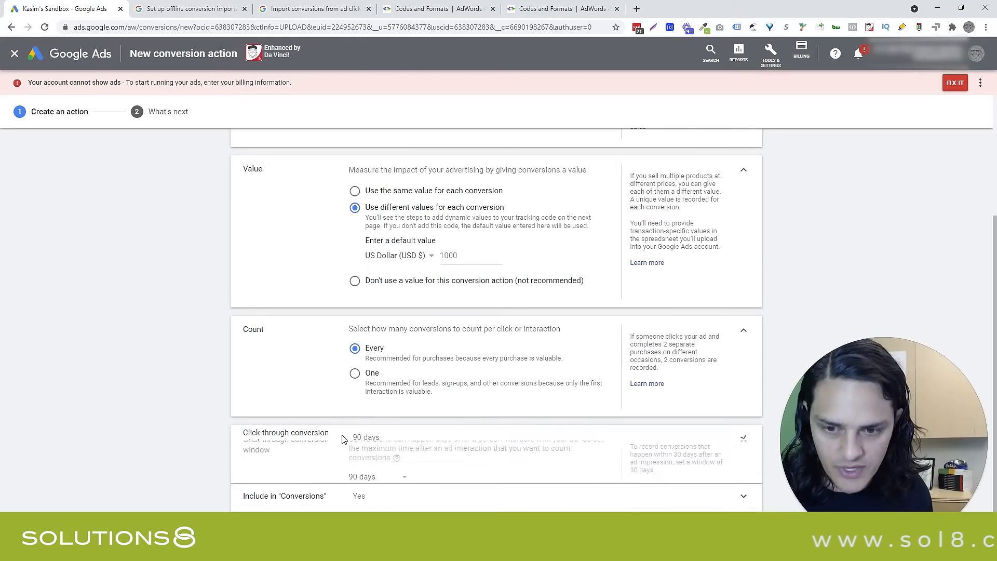
left_click(378, 373)
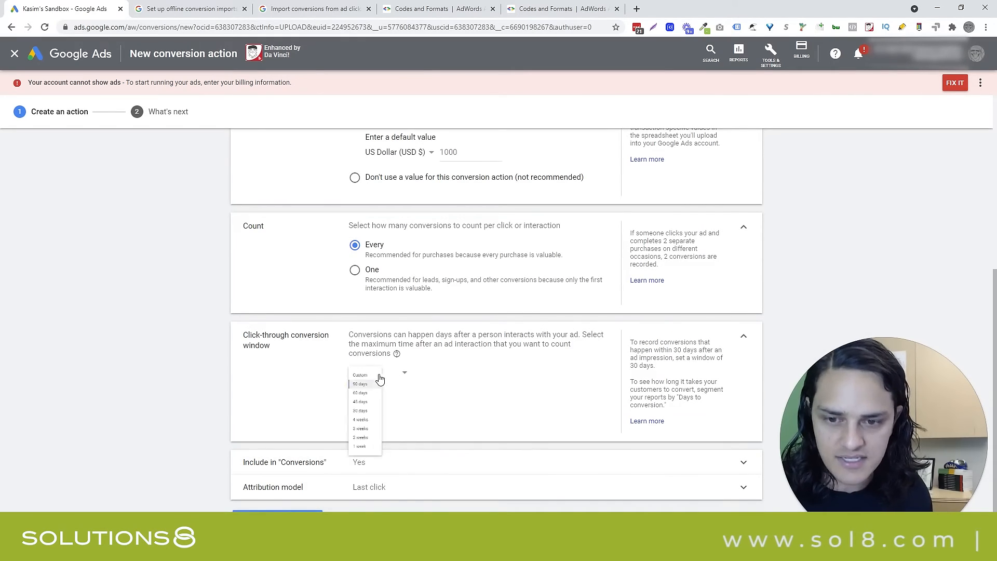
left_click(361, 403)
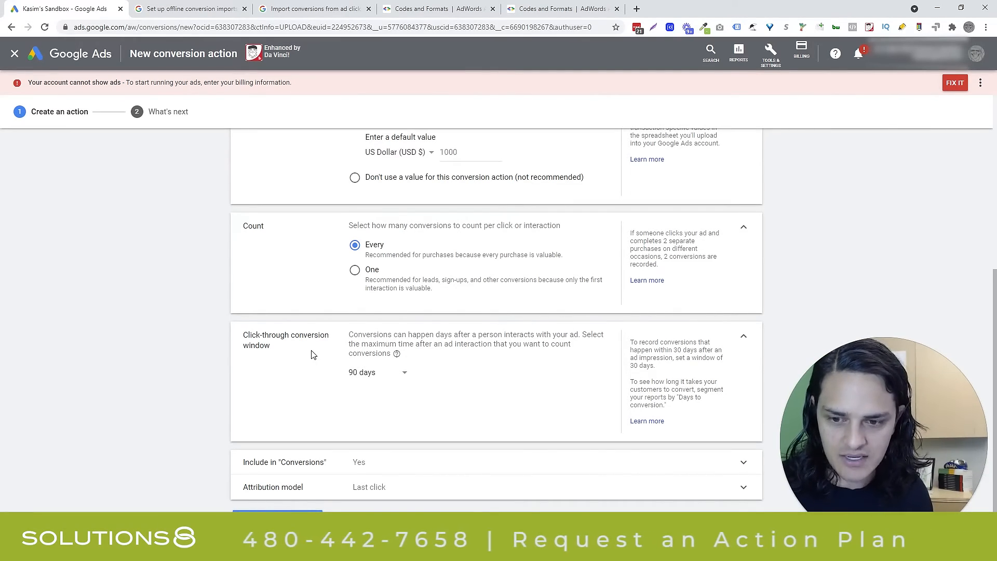
left_click(317, 467)
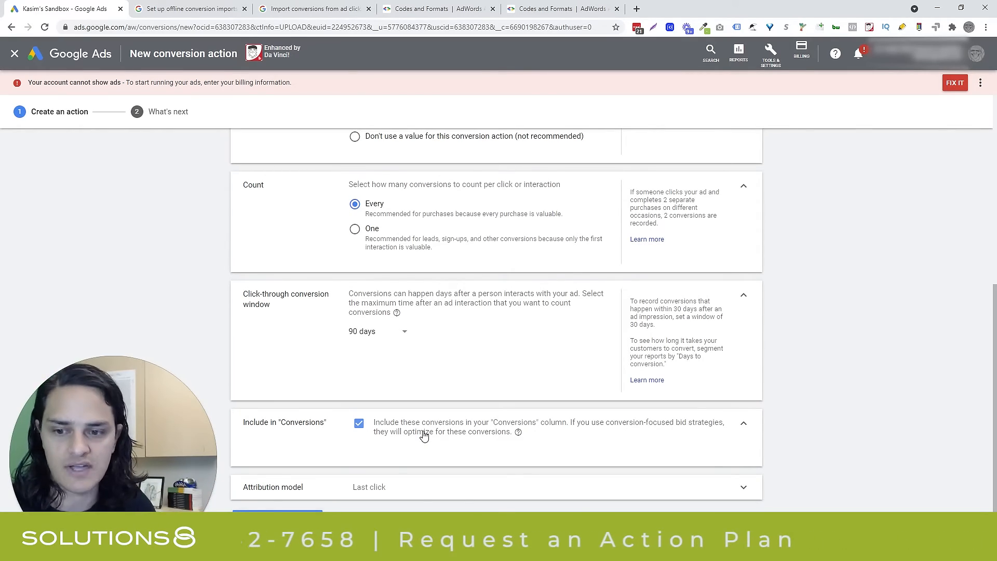
- Open the attribution model settings and set the search attribution model to Time decay
left_click(422, 492)
scroll(491, 367, "down", 1)
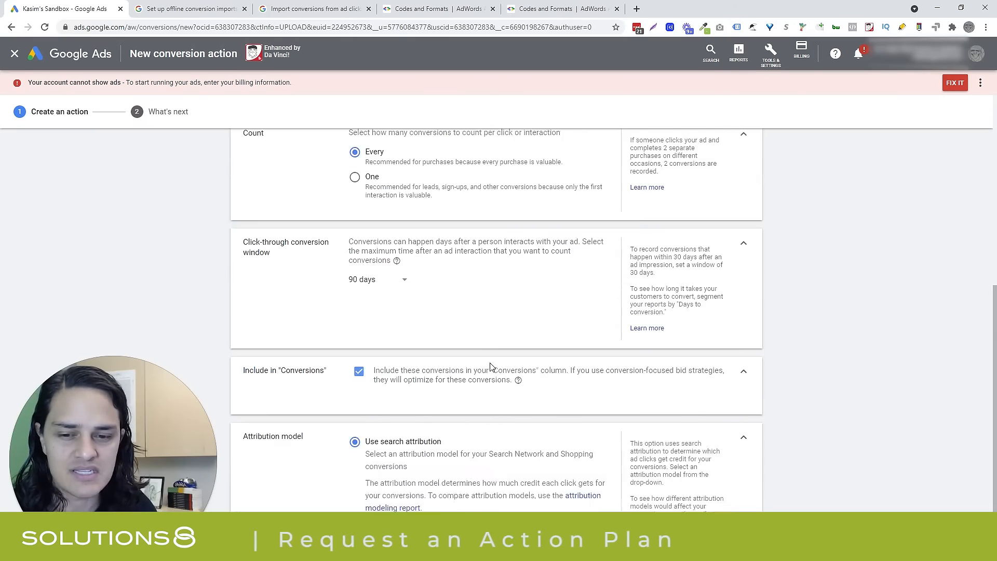
scroll(491, 367, "down", 1)
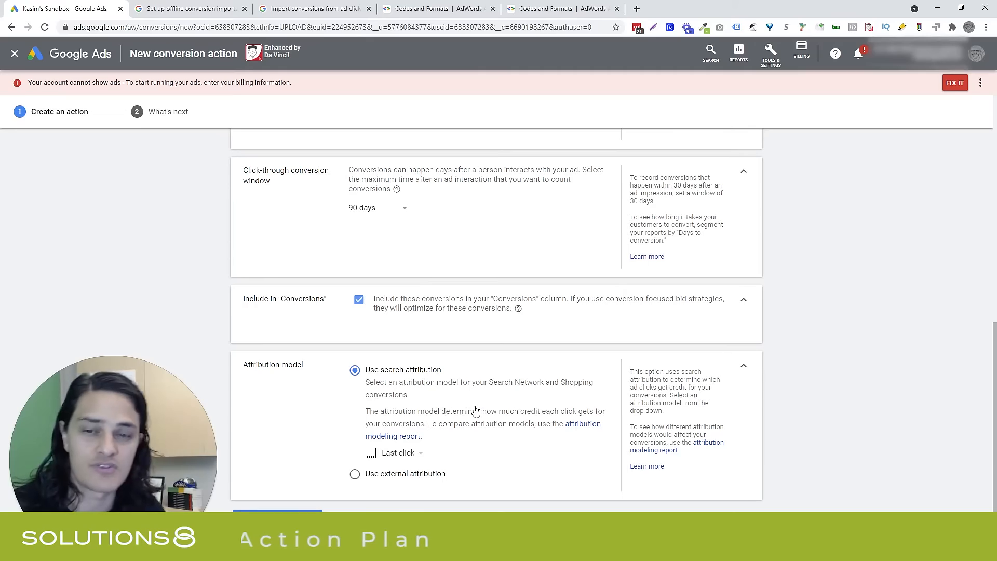
left_click(396, 457)
left_click(406, 424)
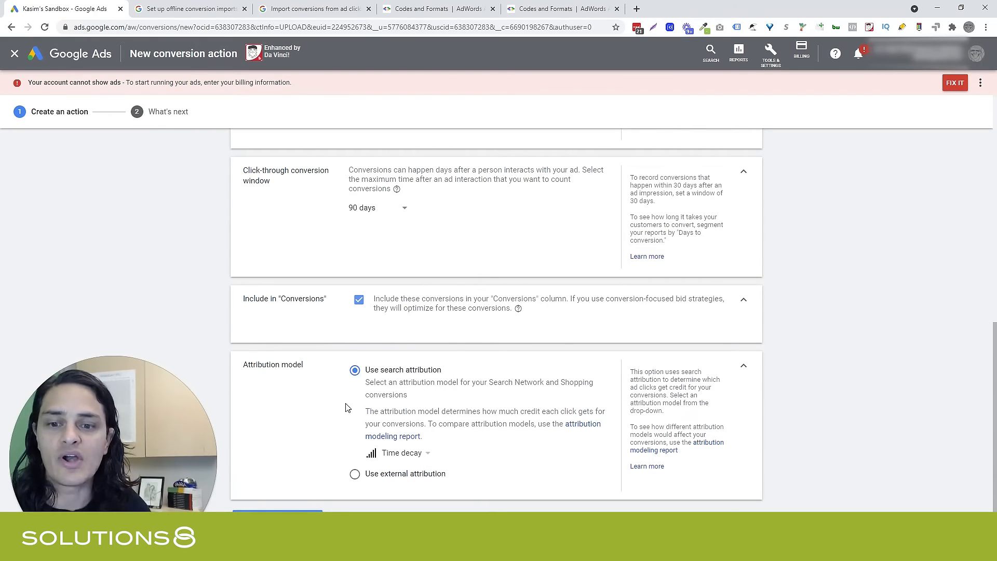
- Try the Last click and Position-based attribution models, returning the selection to Time decay
left_click(403, 451)
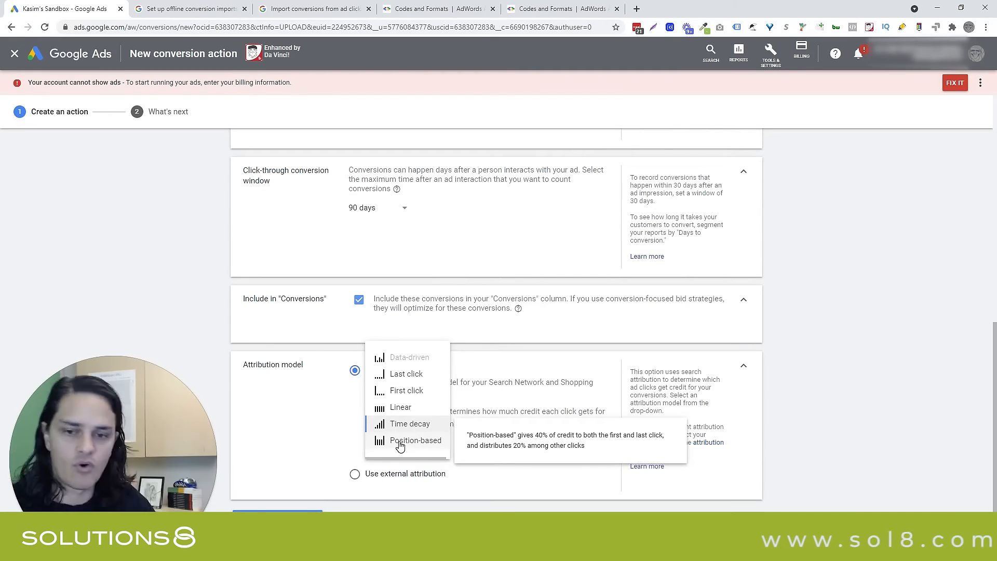
left_click(409, 375)
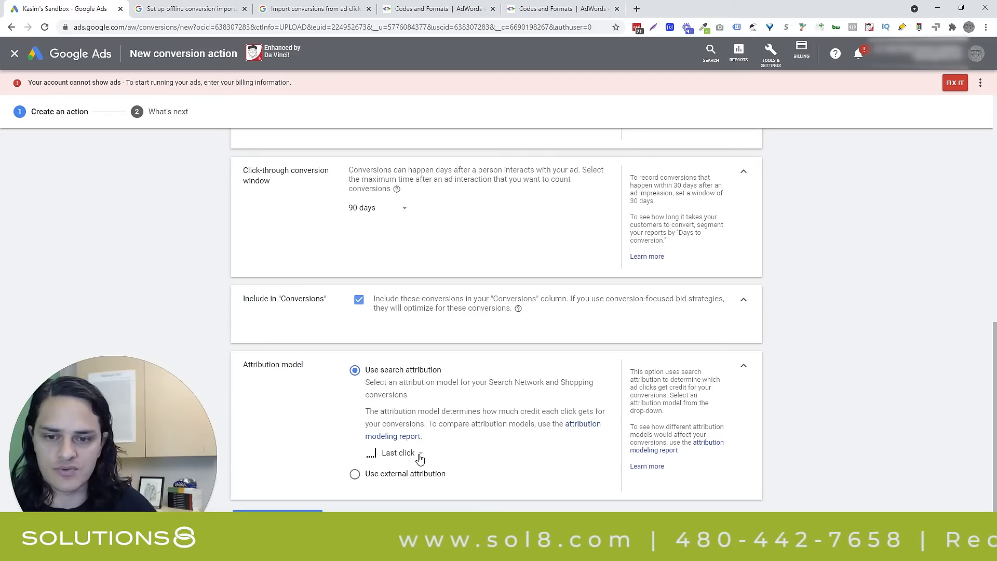
left_click(420, 455)
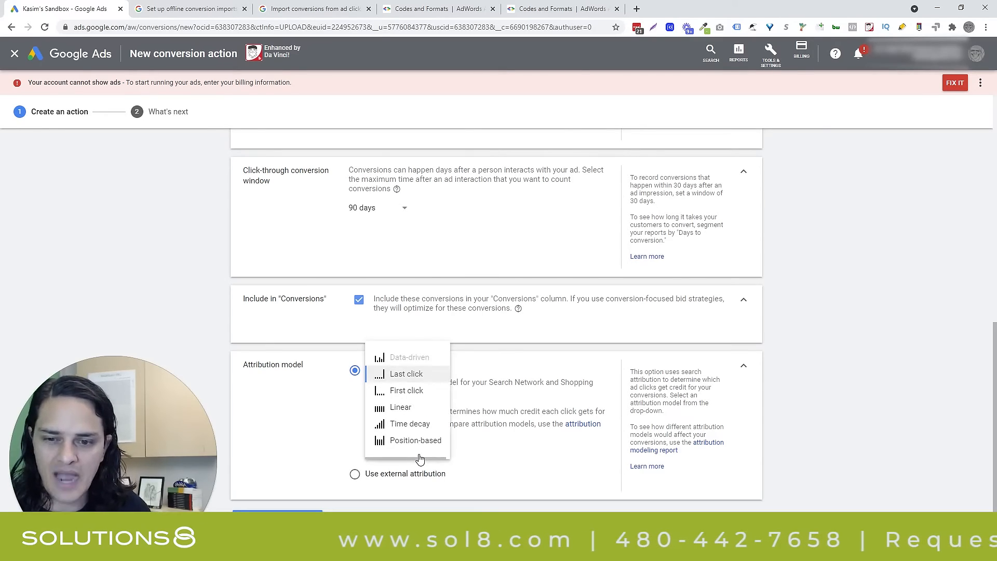
left_click(416, 425)
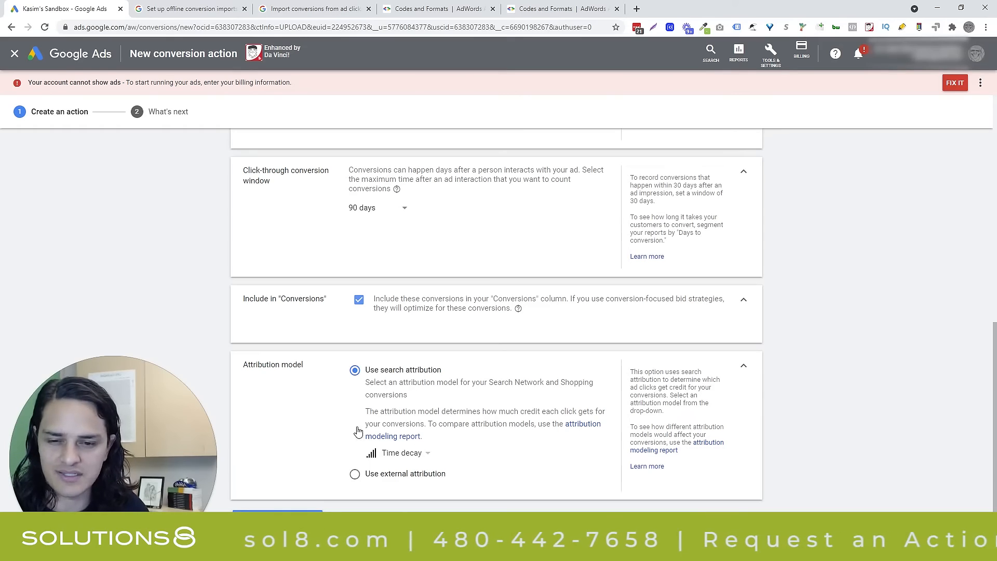
left_click(413, 453)
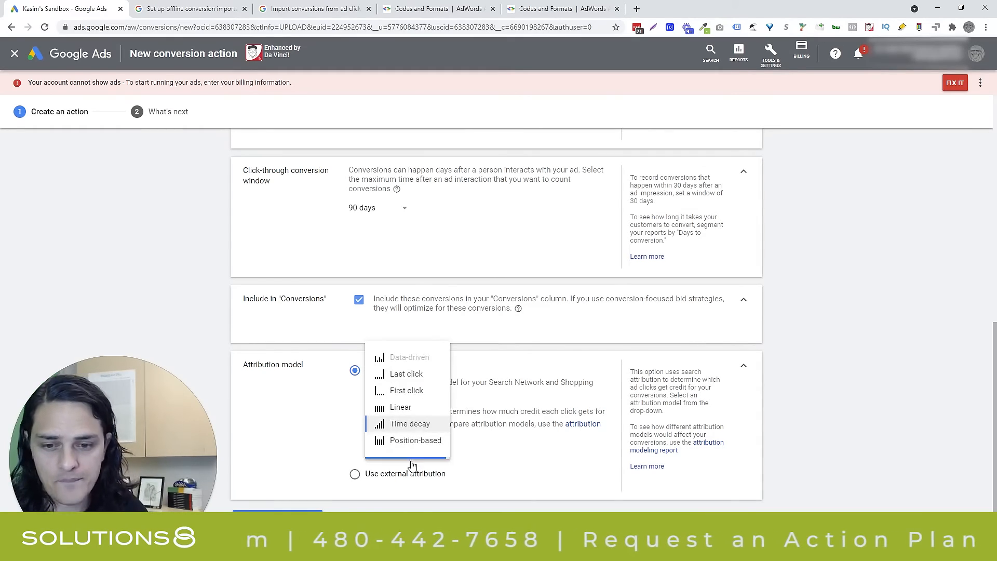
left_click(410, 441)
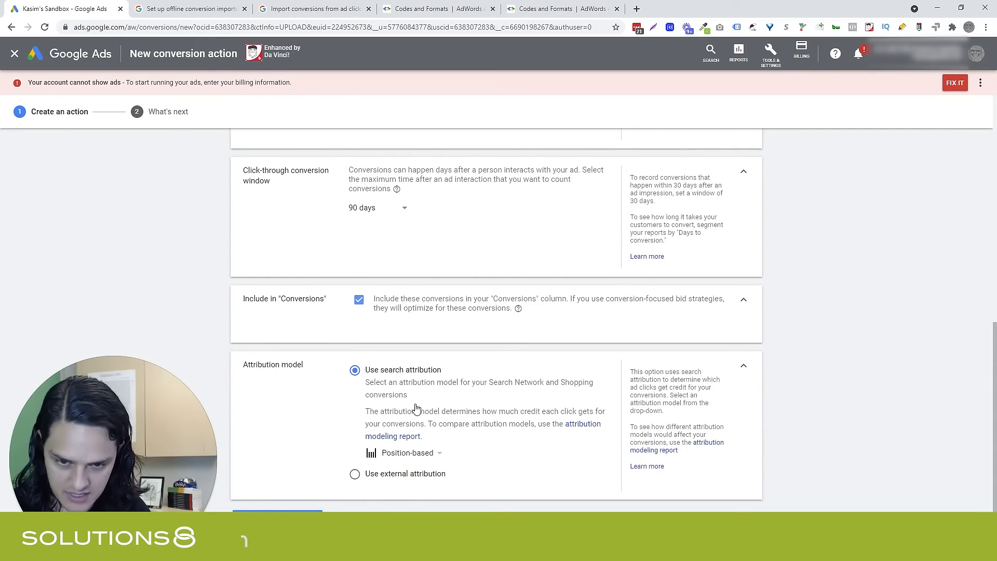
left_click(419, 452)
left_click(409, 421)
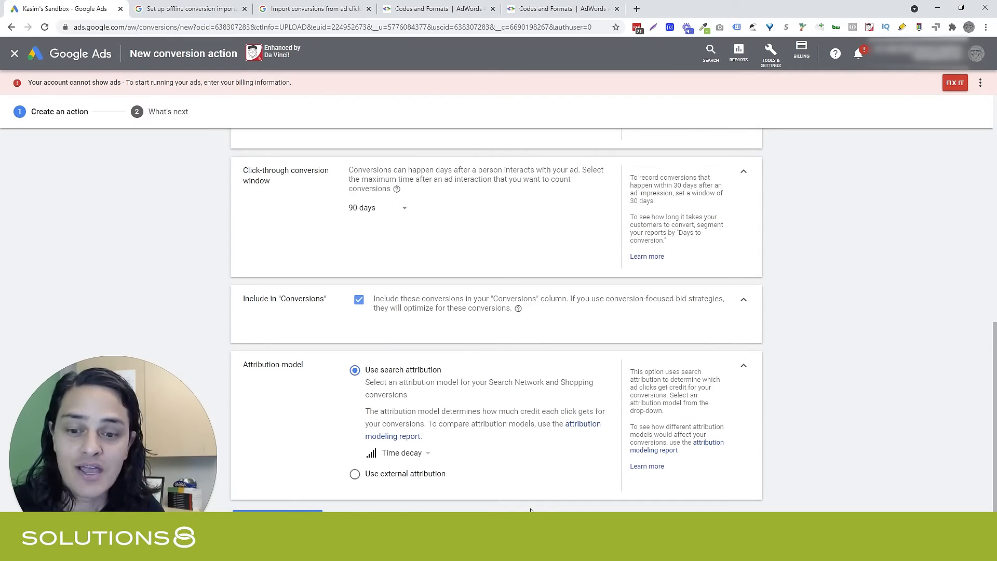
- Try external attribution for the conversion action, read its explanation, and switch back to search attribution
left_click(382, 480)
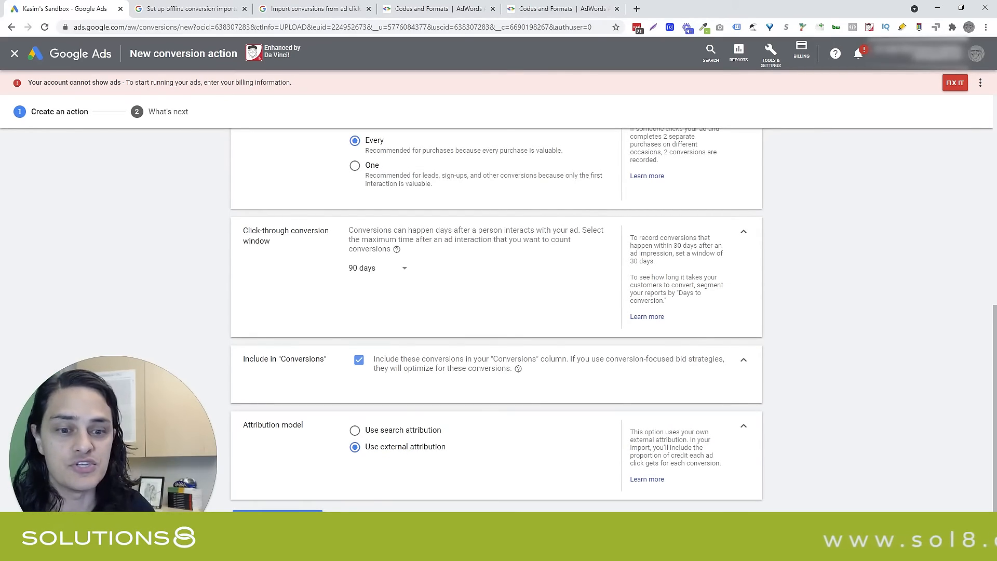
left_click_drag(722, 463, 629, 432)
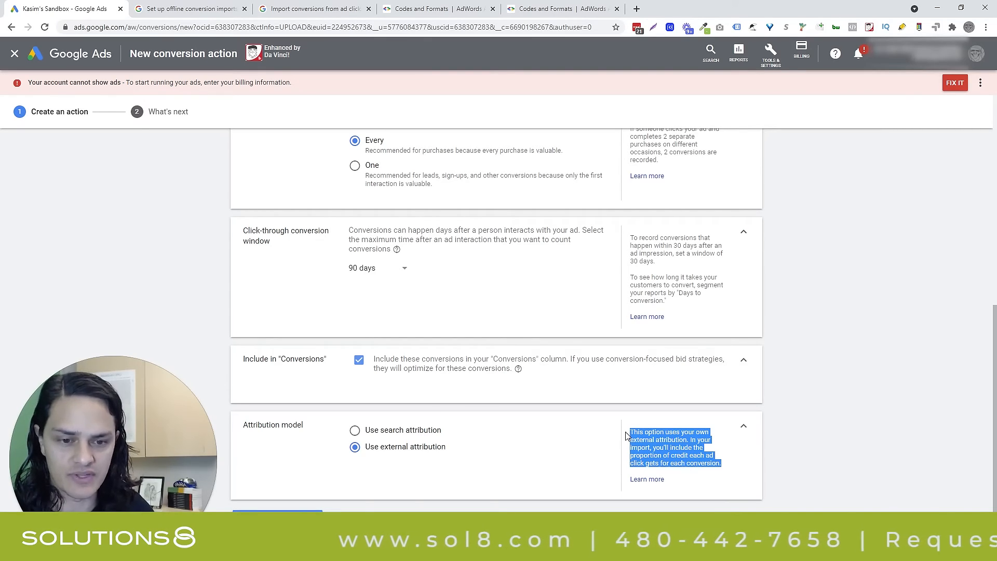
left_click(723, 462)
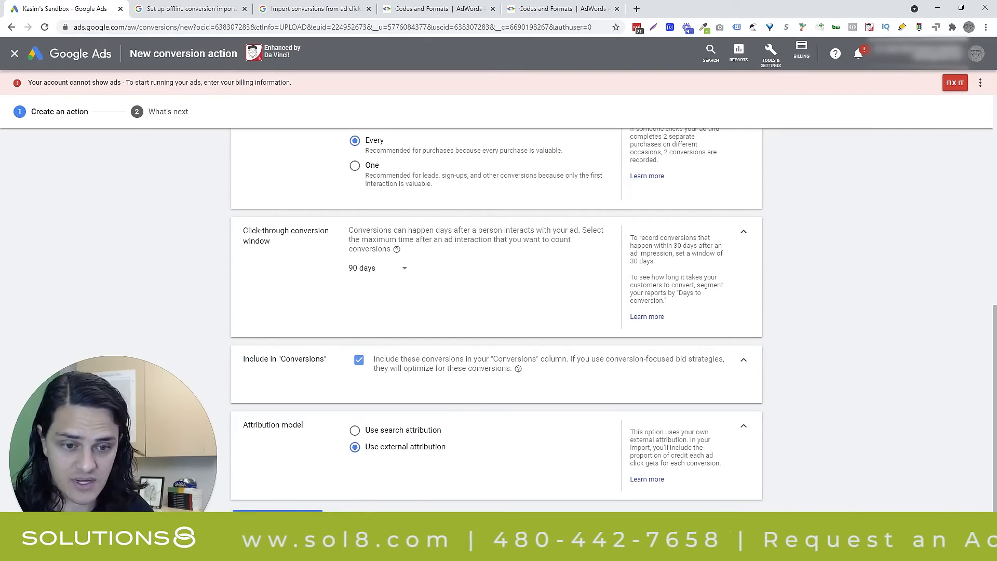
left_click_drag(723, 463, 631, 432)
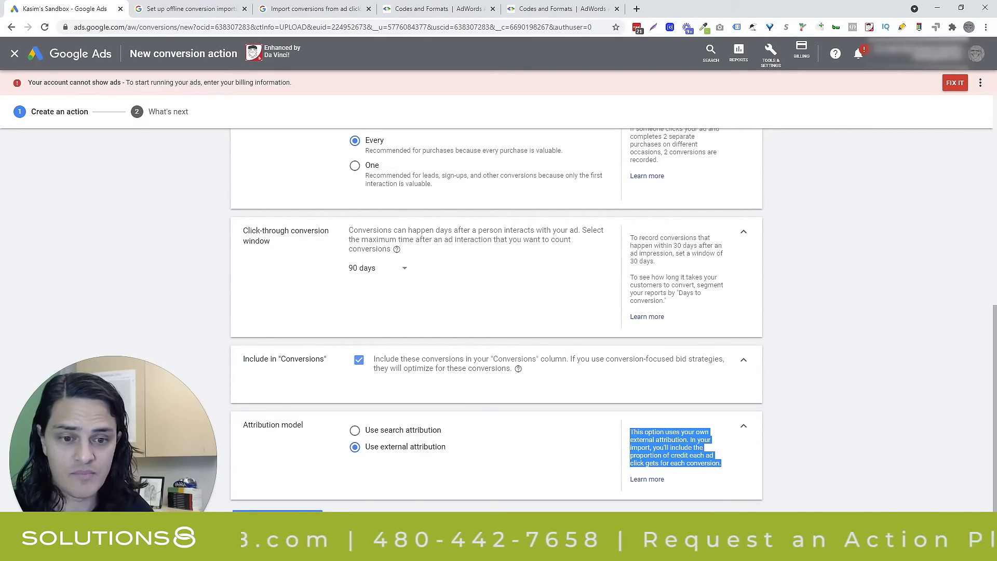
left_click(729, 466)
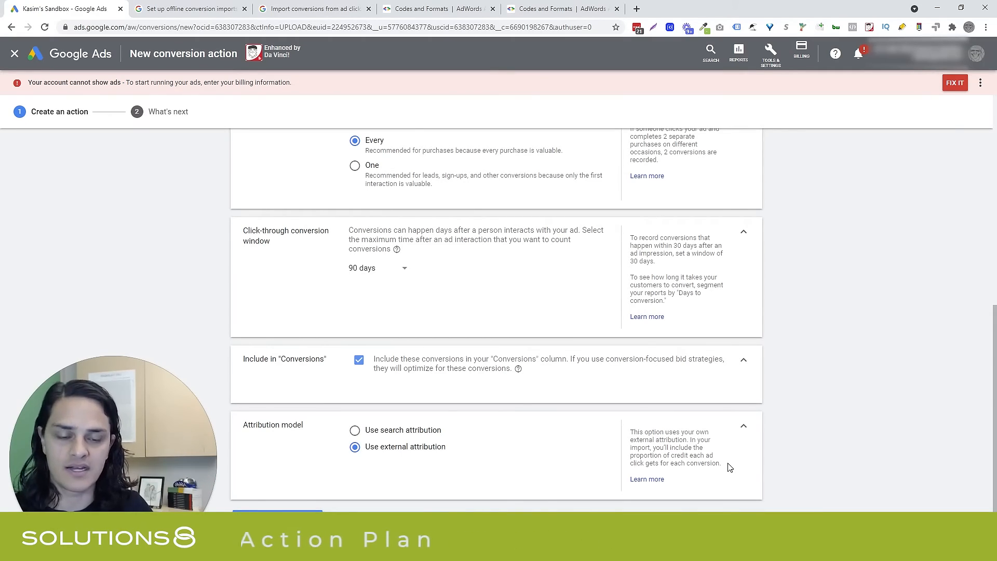
left_click(377, 434)
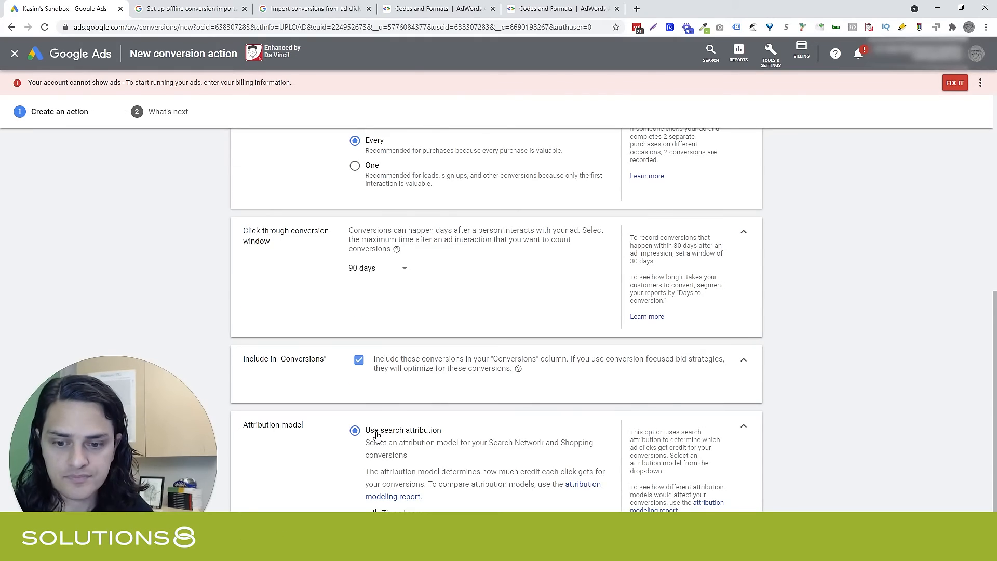
- Create the Purchase Core Offer conversion action and finish its setup
scroll(377, 435, "down", 1)
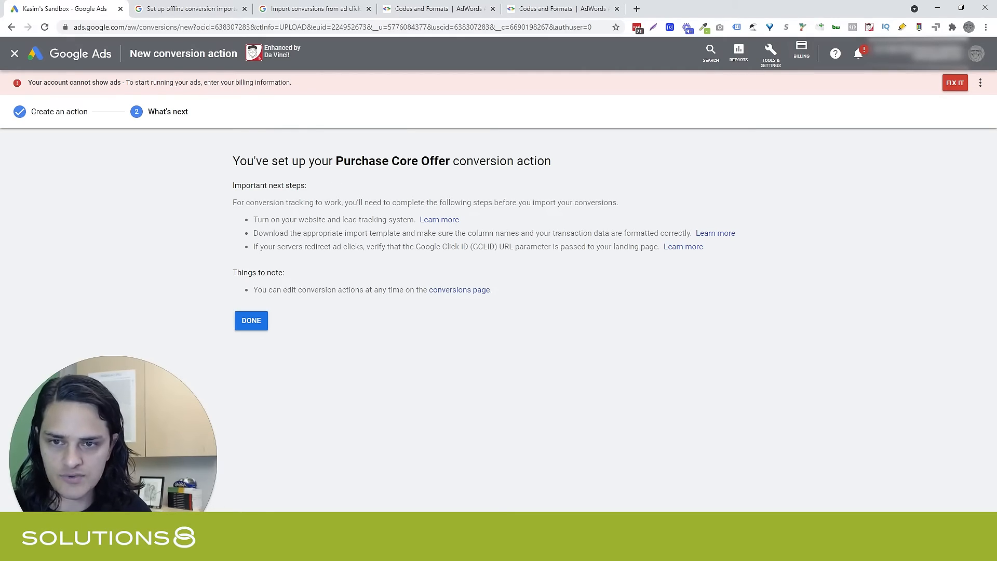
left_click(247, 322)
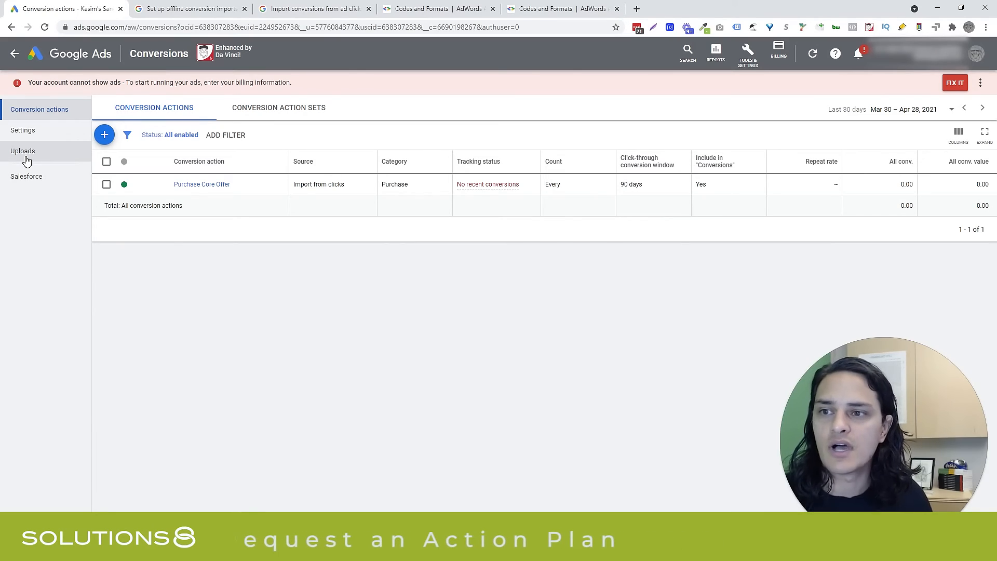
- Go back to the account, reopen the conversions section, and show its uploads page
left_click(16, 55)
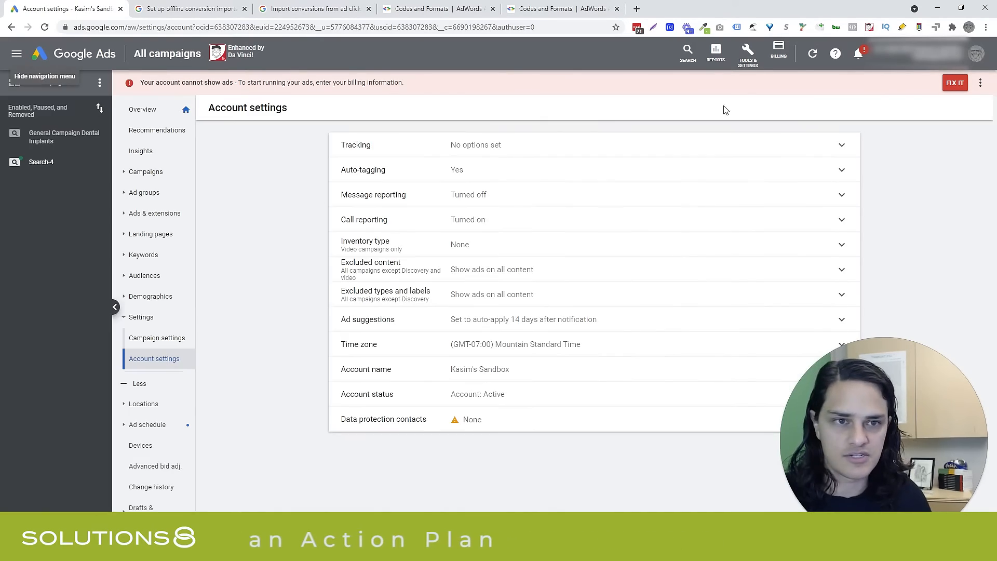
left_click(747, 54)
left_click(724, 119)
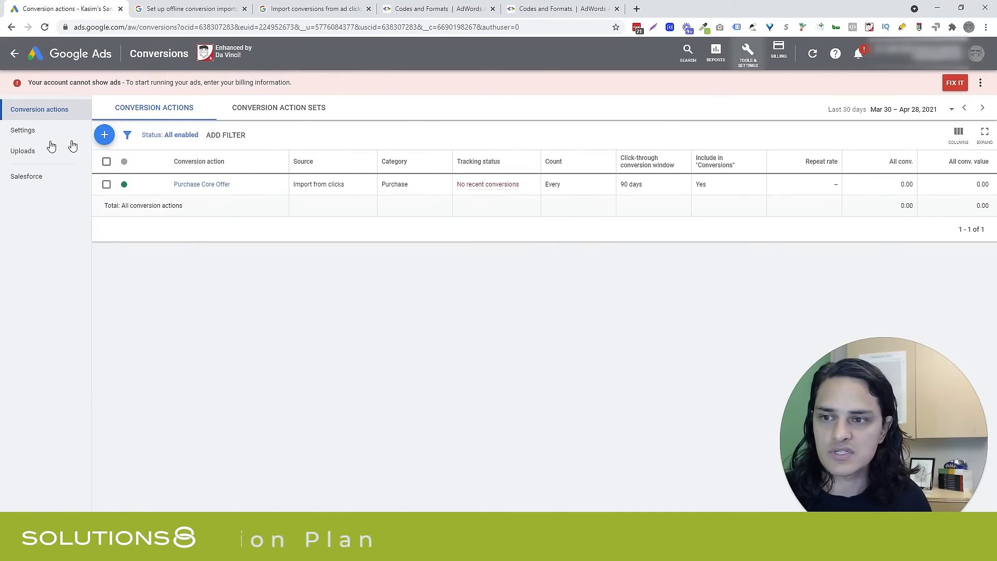
left_click(20, 157)
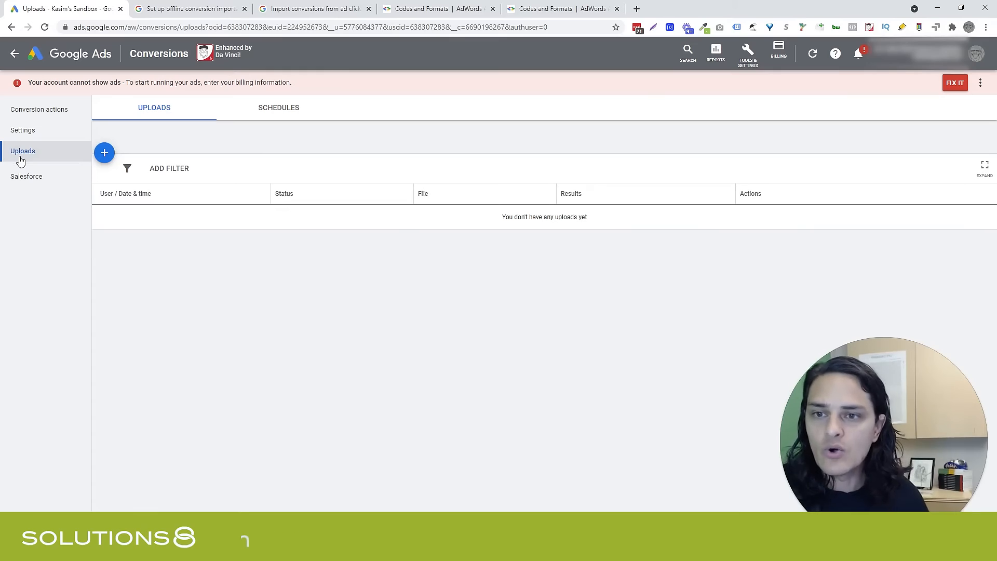
- Look at the form for scheduling regular conversion uploads and return to the uploads list
left_click(263, 111)
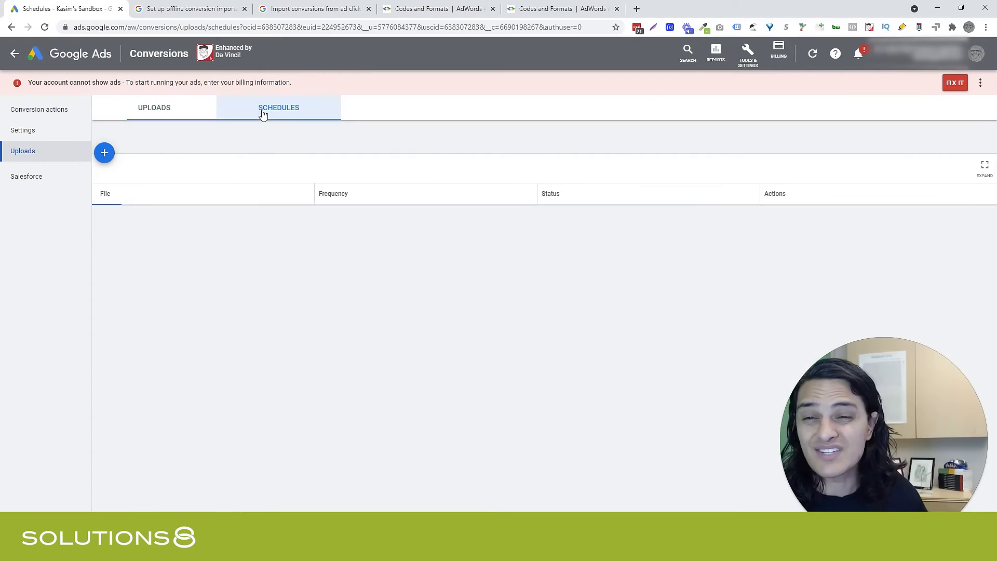
left_click(114, 151)
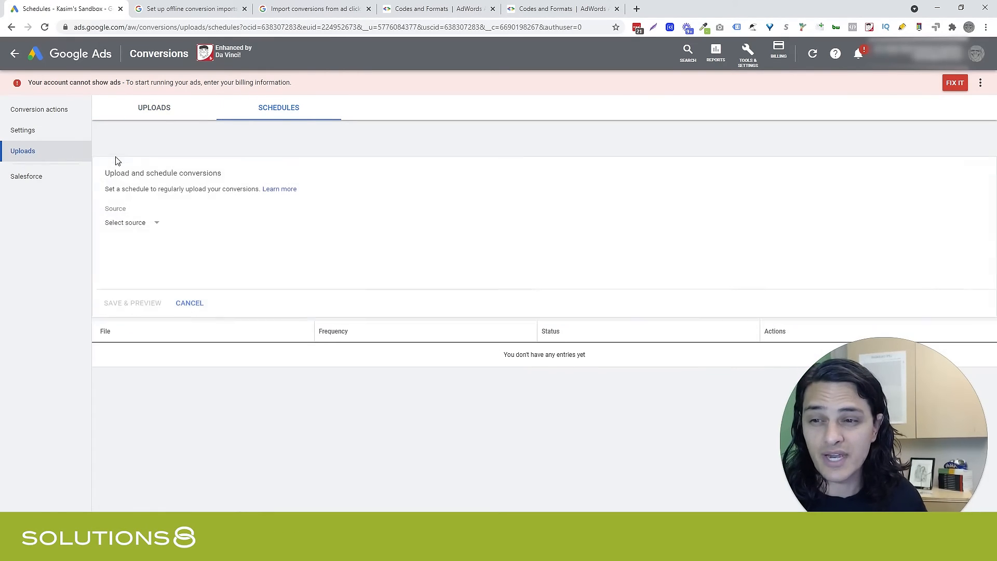
left_click(140, 223)
left_click(166, 115)
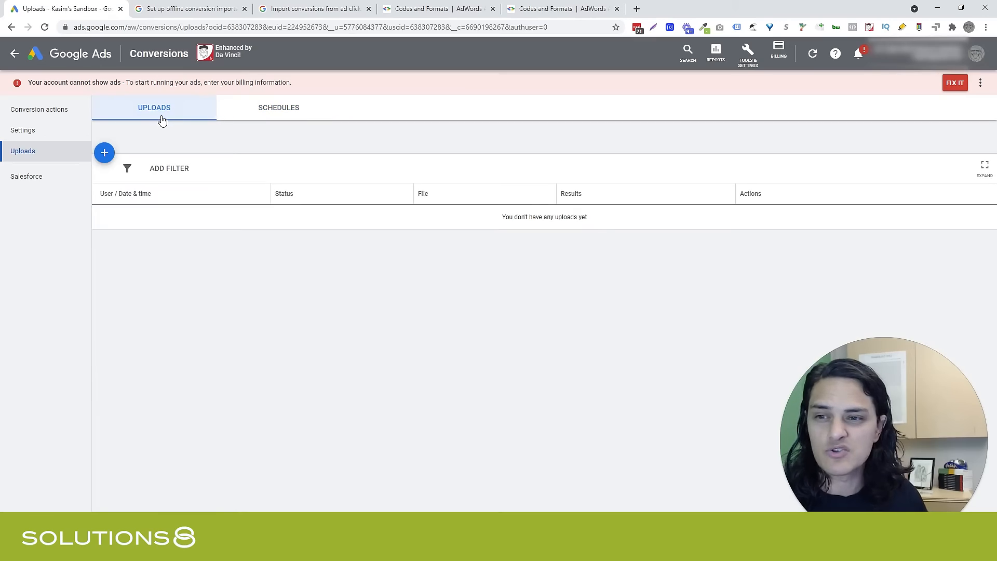
- Start a new conversion upload, review the available templates, and open the Google Sheets version for conversions from clicks
left_click(104, 155)
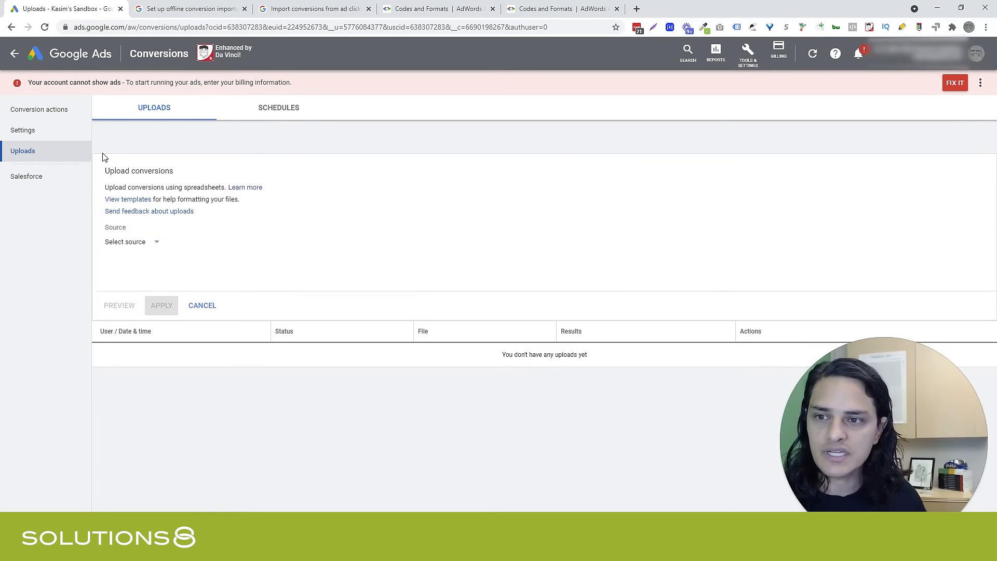
left_click(122, 200)
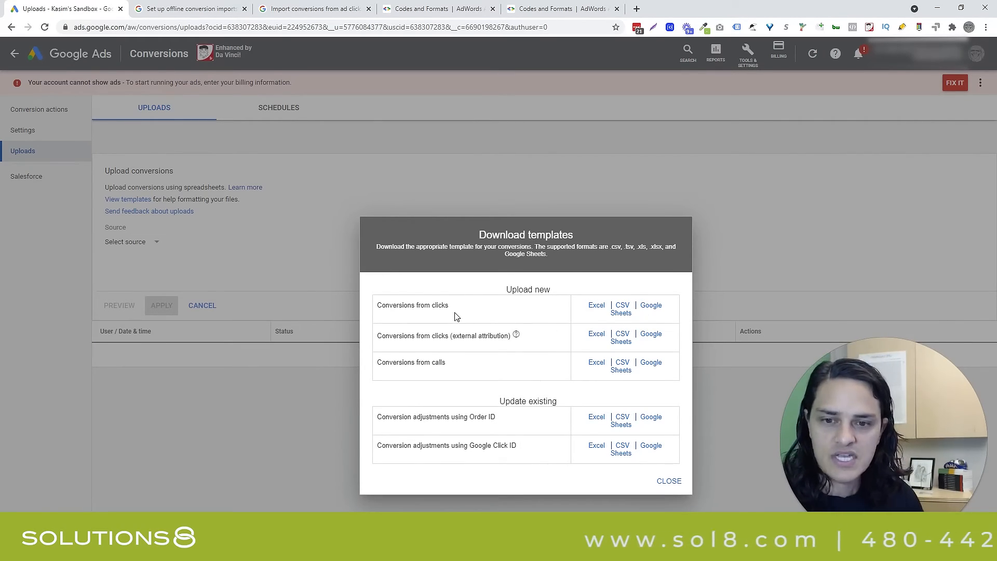
left_click_drag(451, 306, 381, 306)
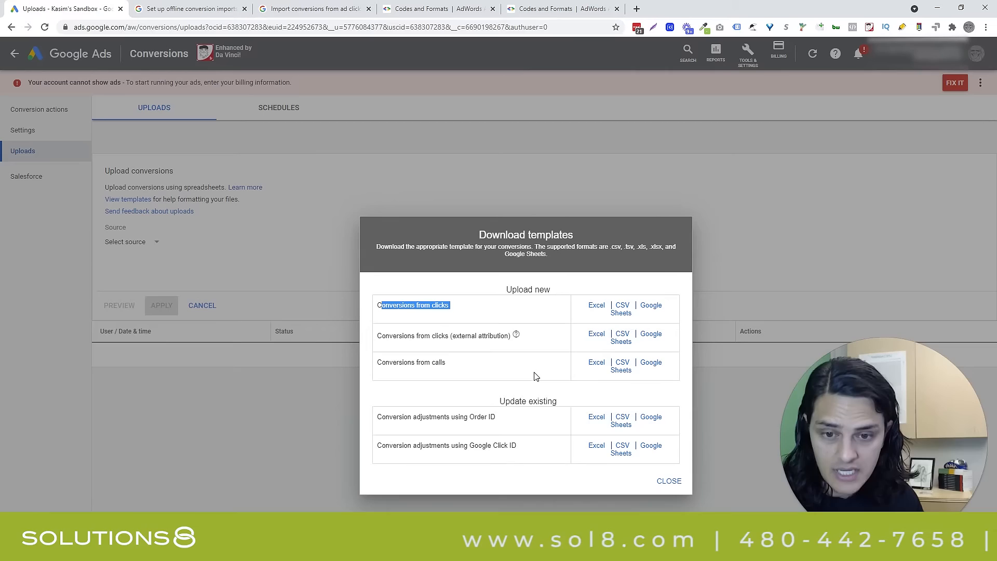
left_click_drag(449, 337, 510, 337)
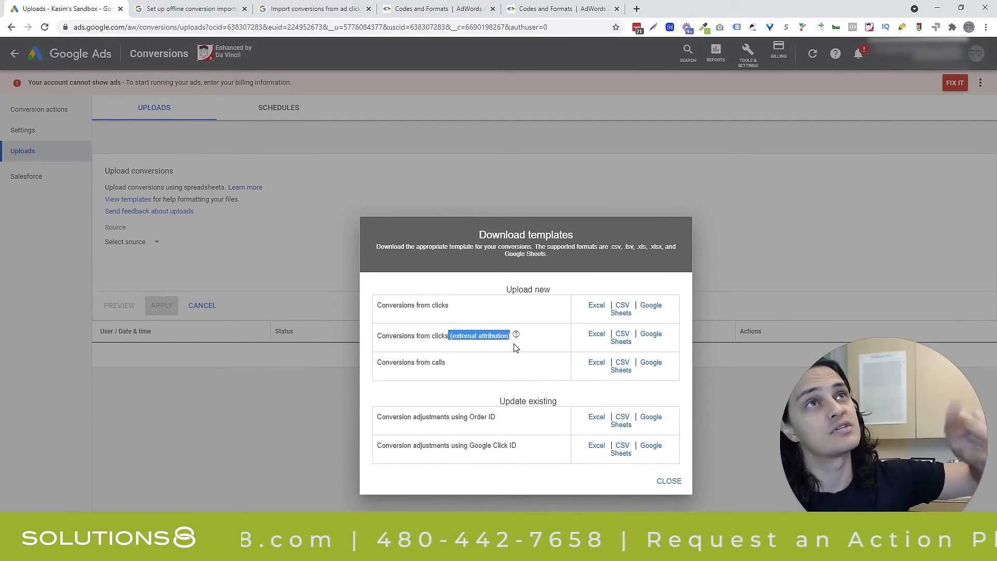
left_click(471, 363)
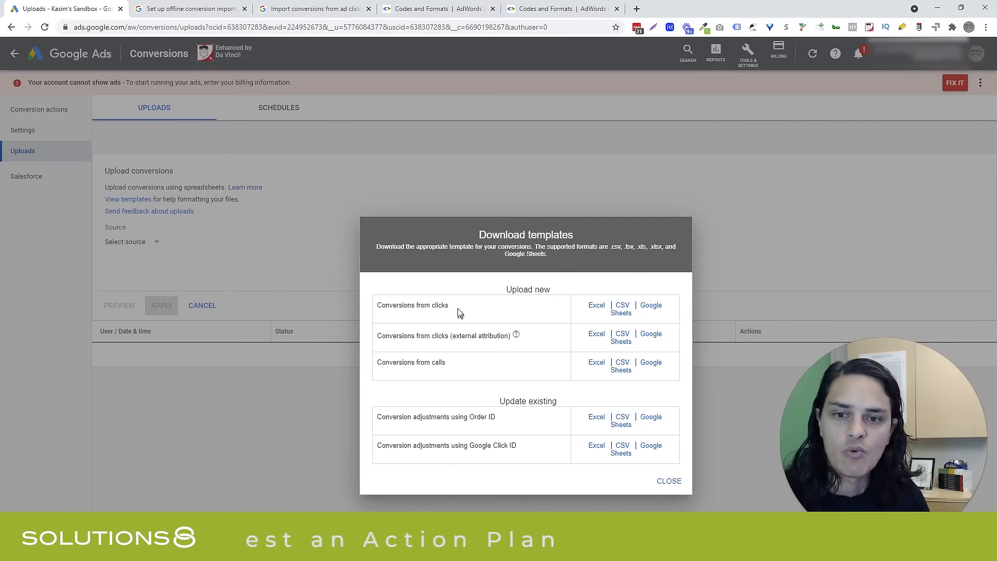
left_click(651, 306)
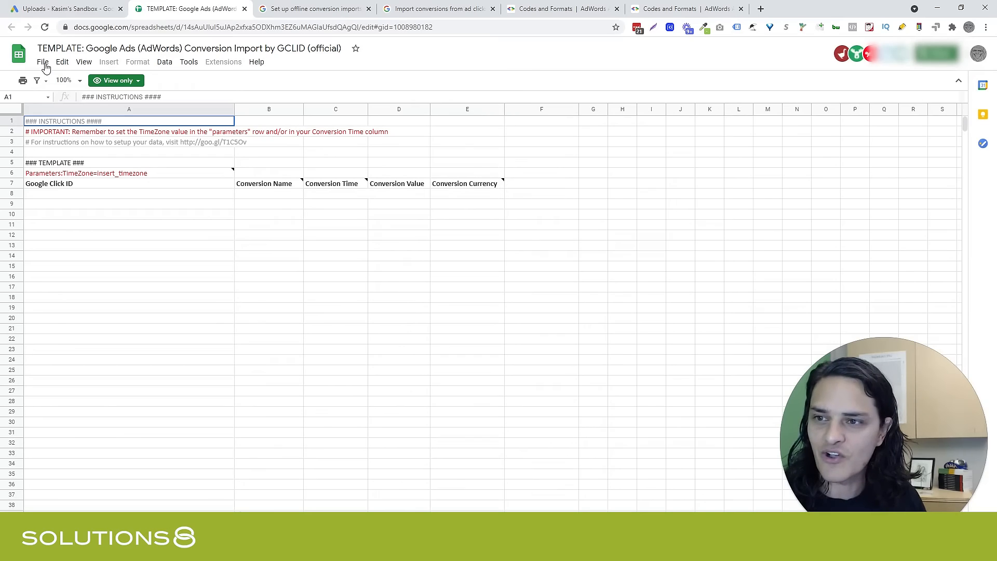
- Copy the template as "Purchase Core Offer: Google Ads (AdWords) Conversion Import by GCLID (official)" and close the original
left_click(43, 61)
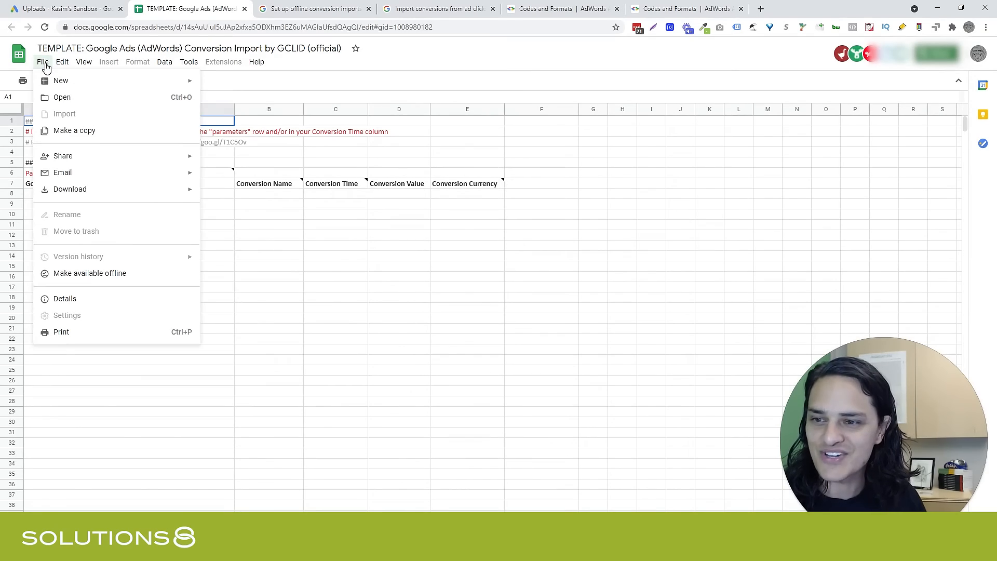
left_click(83, 130)
left_click(448, 275)
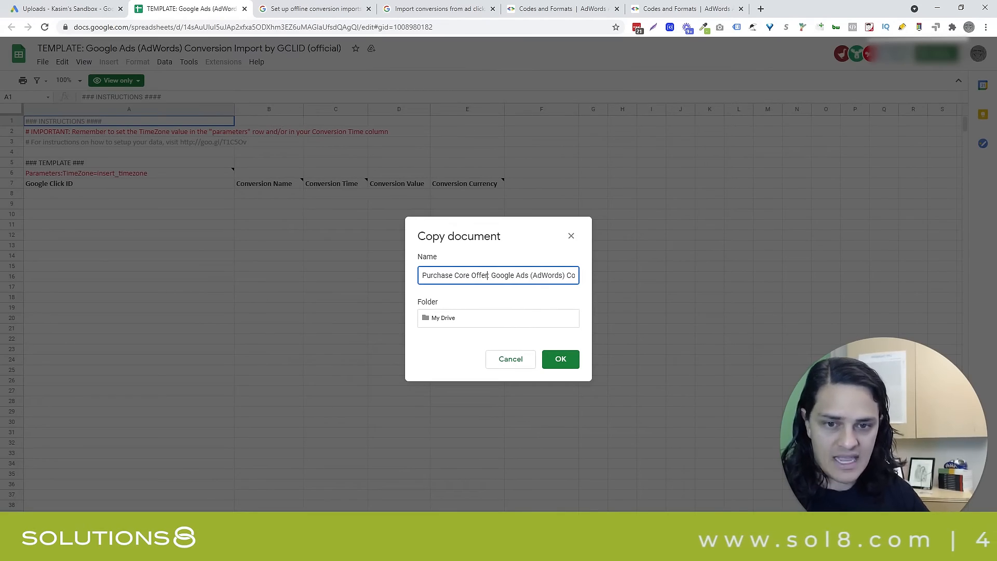
left_click(561, 359)
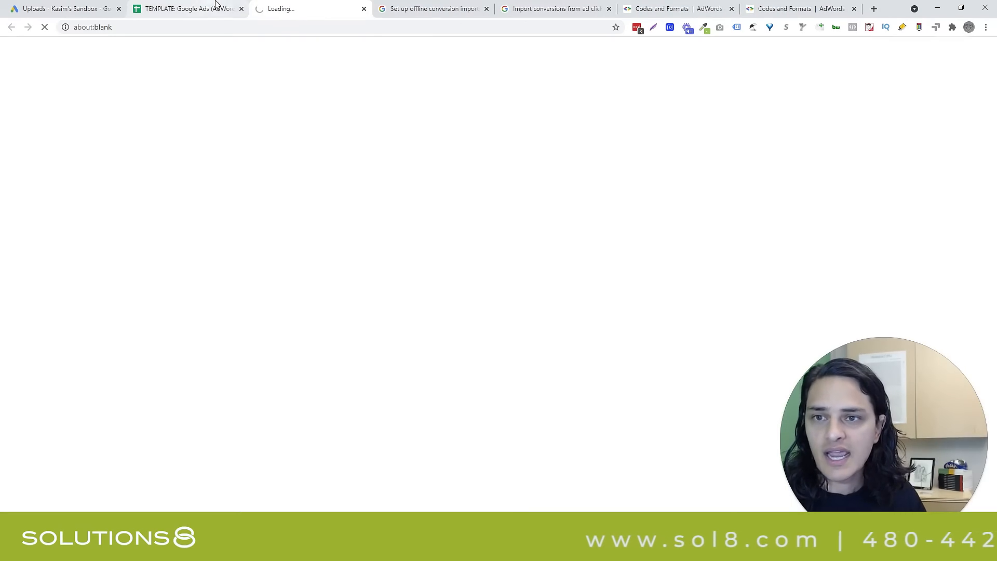
left_click(241, 9)
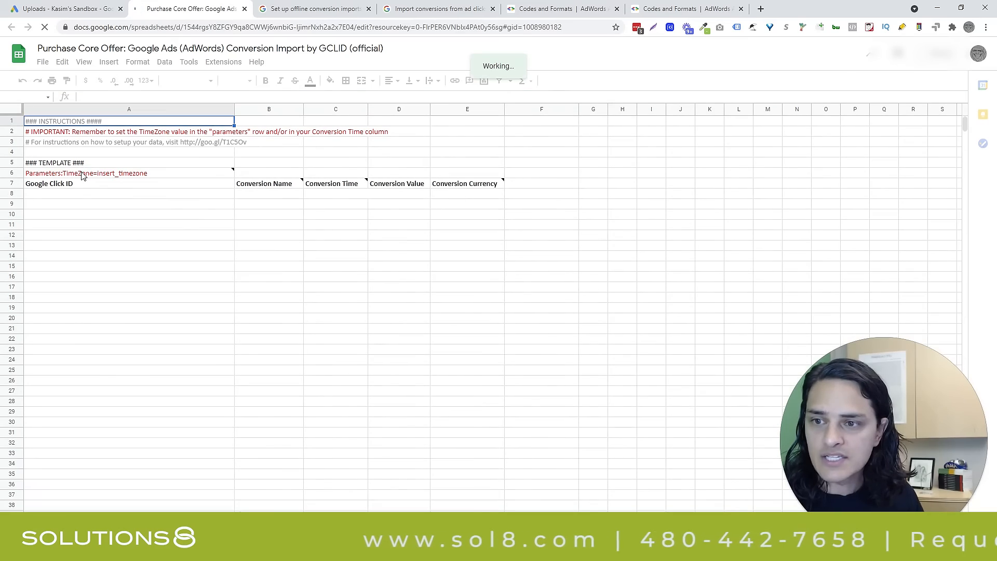
- Review the notes attached to the time zone parameter and the Conversion Time header in the template
left_click(83, 175)
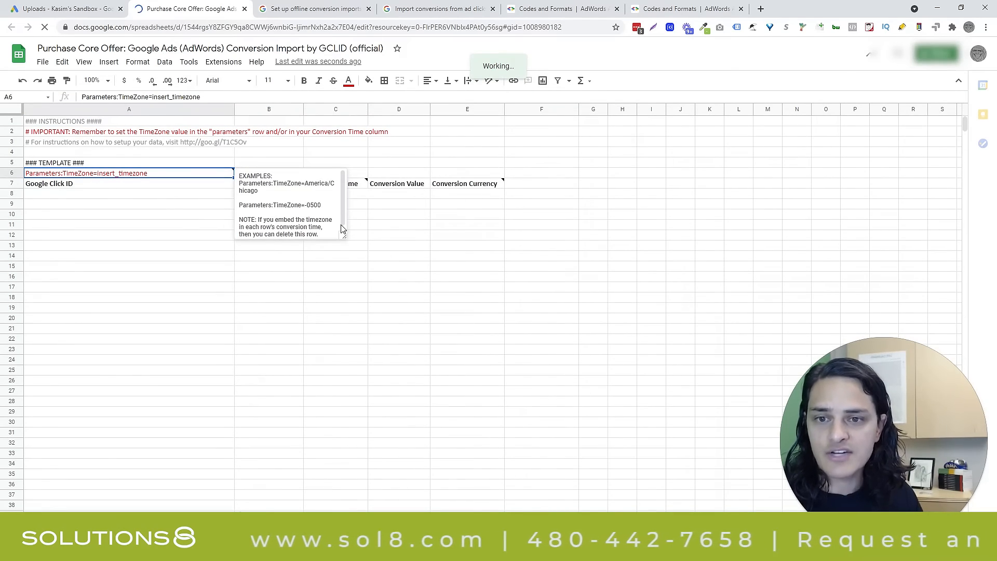
left_click_drag(353, 194, 388, 198)
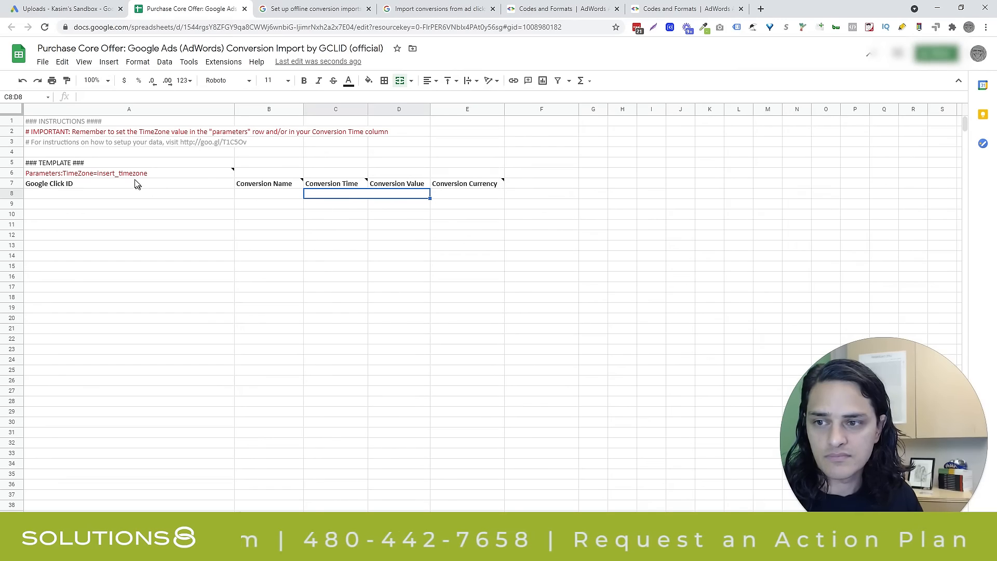
mouse_move(132, 177)
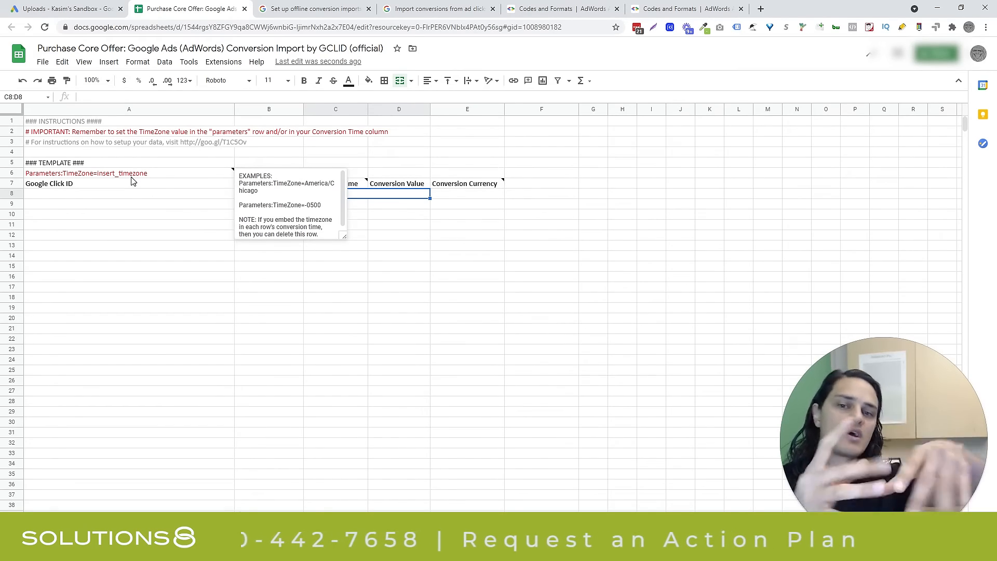
left_click(132, 177)
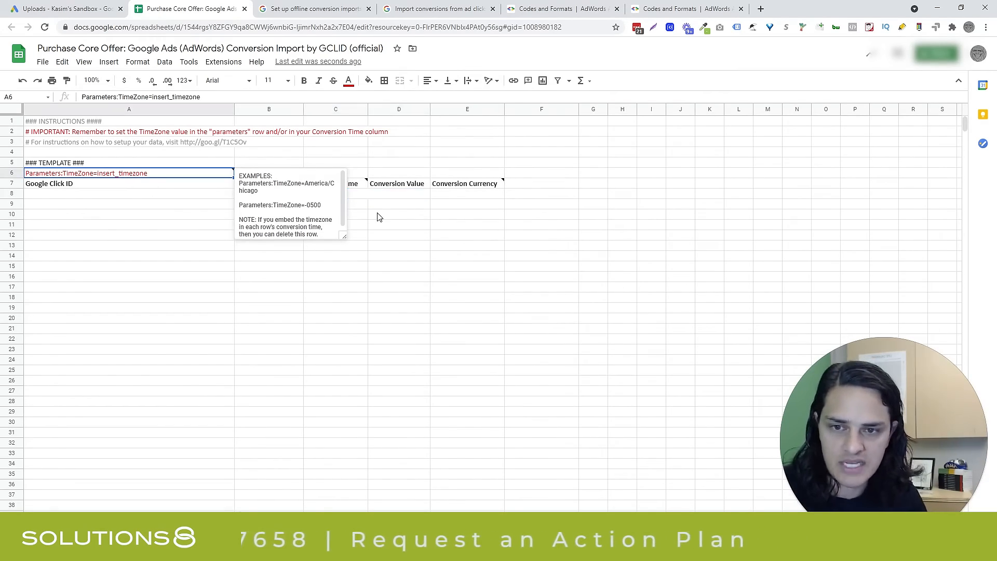
left_click(364, 197)
mouse_move(343, 186)
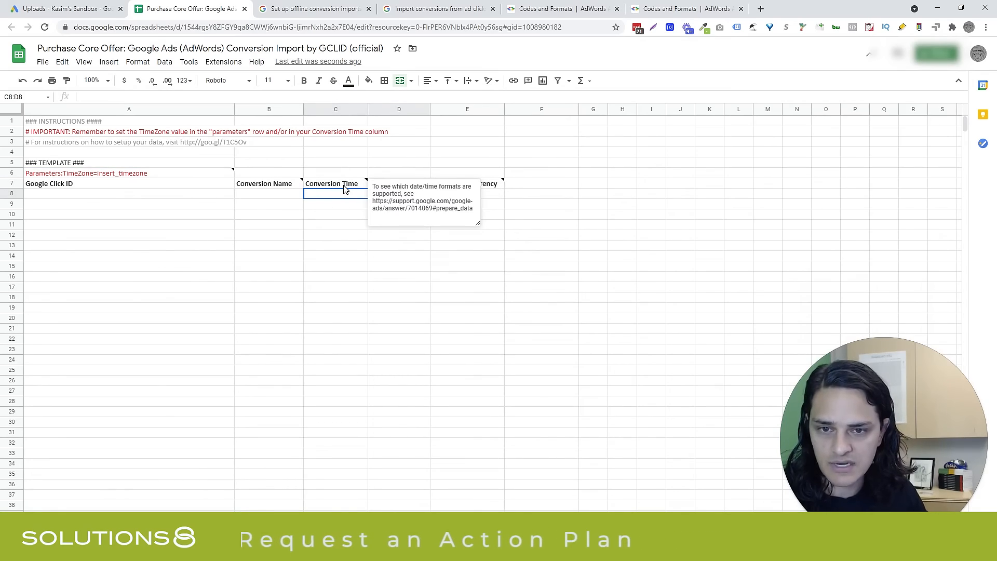
left_click(160, 176)
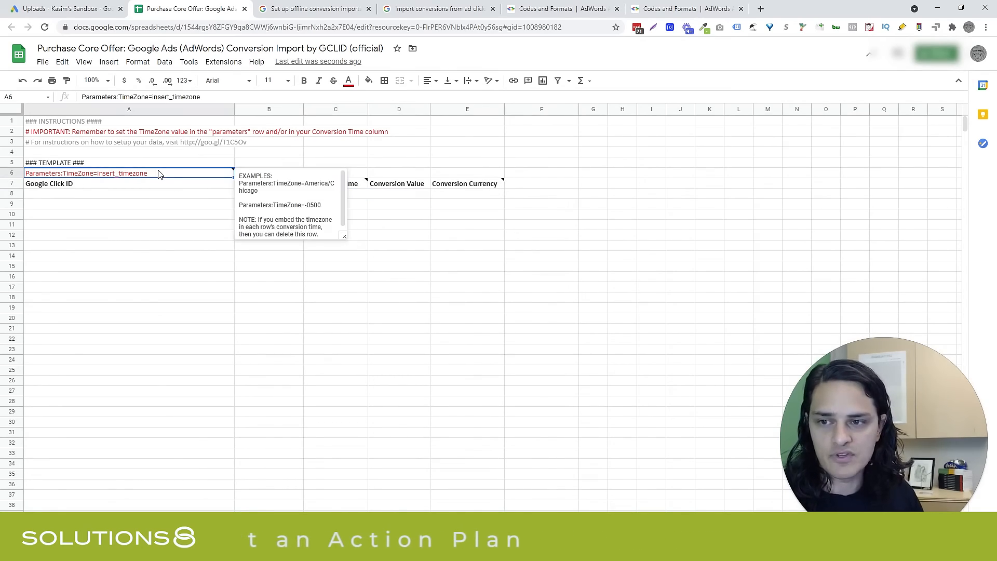
- Look up the time zone ID in the AdWords API codes list and set the sheet's parameter to TimeZone=America/Phoenix
left_click(468, 8)
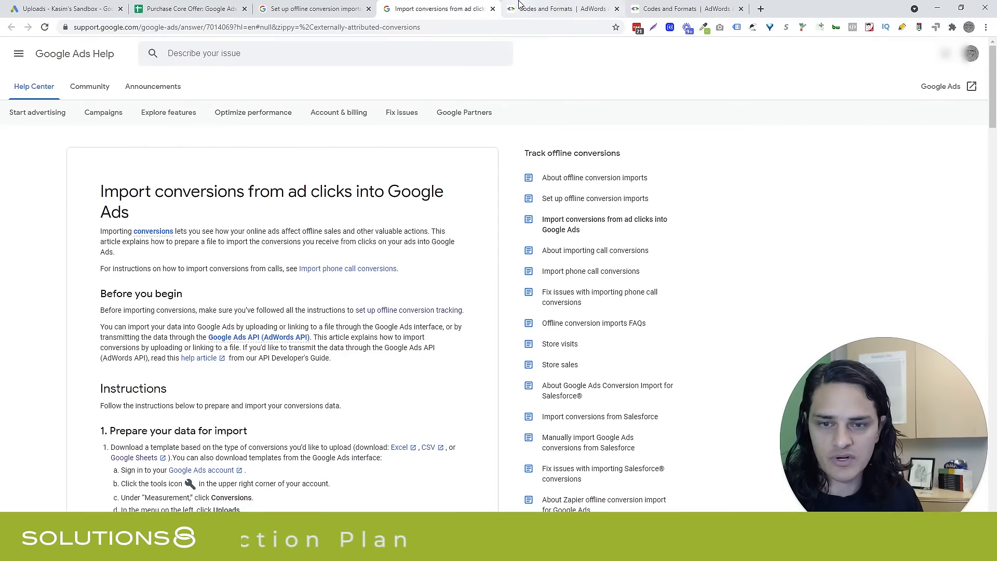
left_click(520, 4)
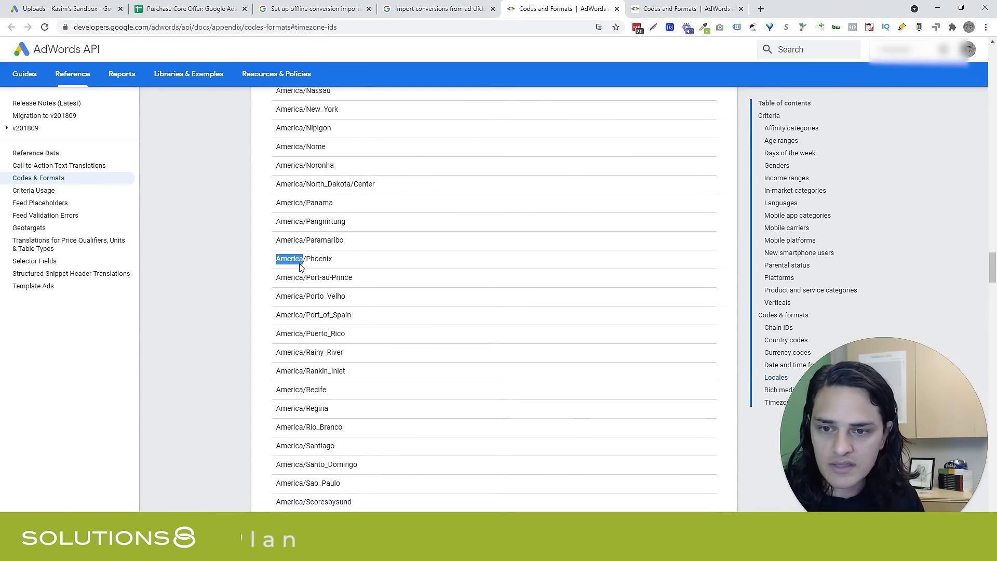
left_click(218, 5)
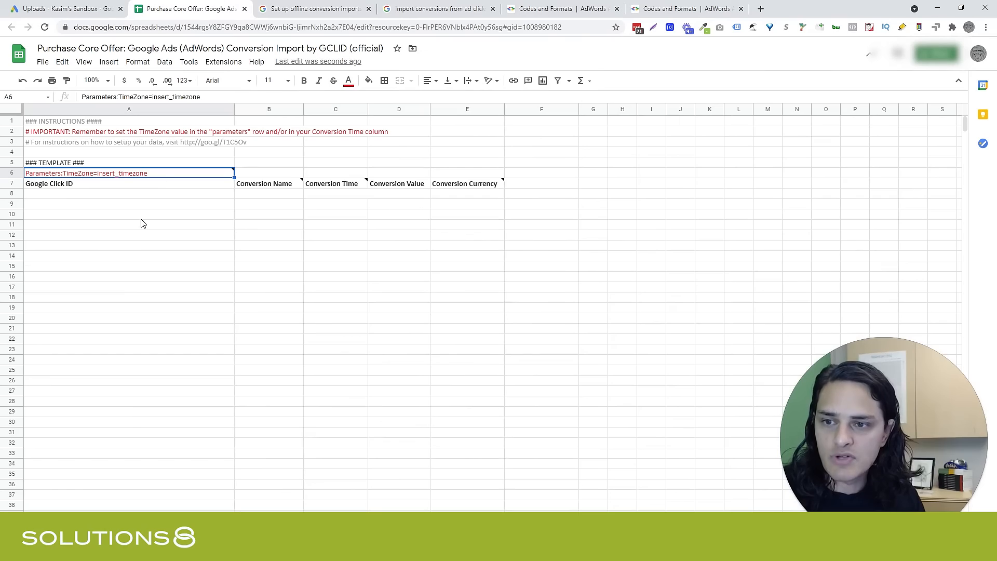
left_click(103, 181)
left_click(102, 176)
double_click(103, 178)
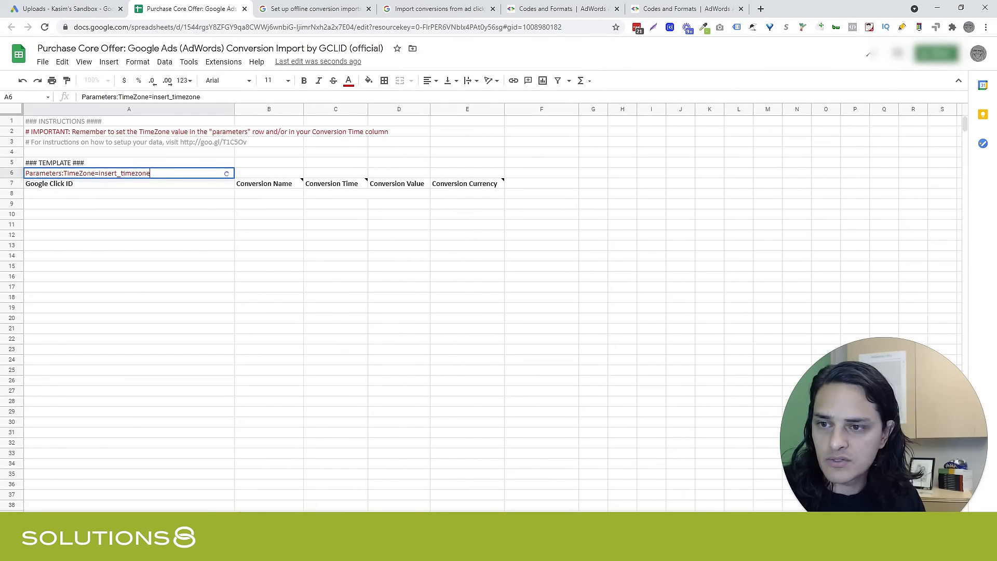
type("America/Phoenix")
left_click(170, 222)
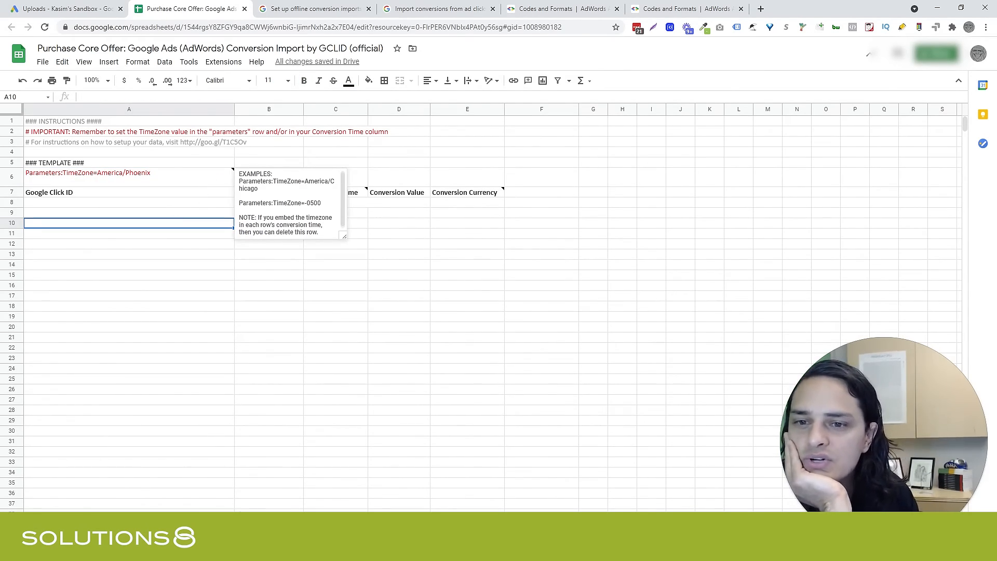
- Check the date format note on the Conversion Time header and remove the extra line break from the time zone parameter cell
left_click(417, 244)
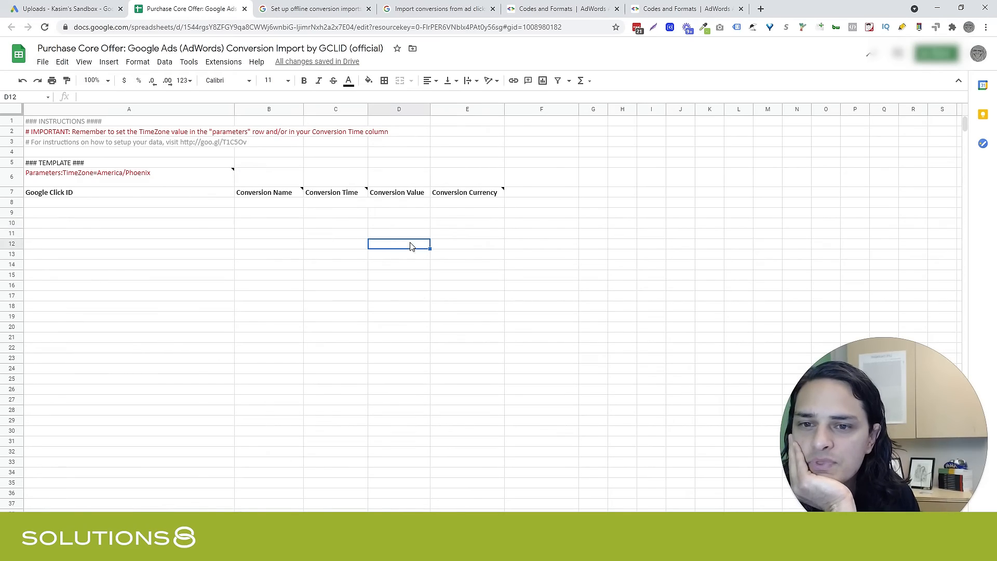
mouse_move(362, 198)
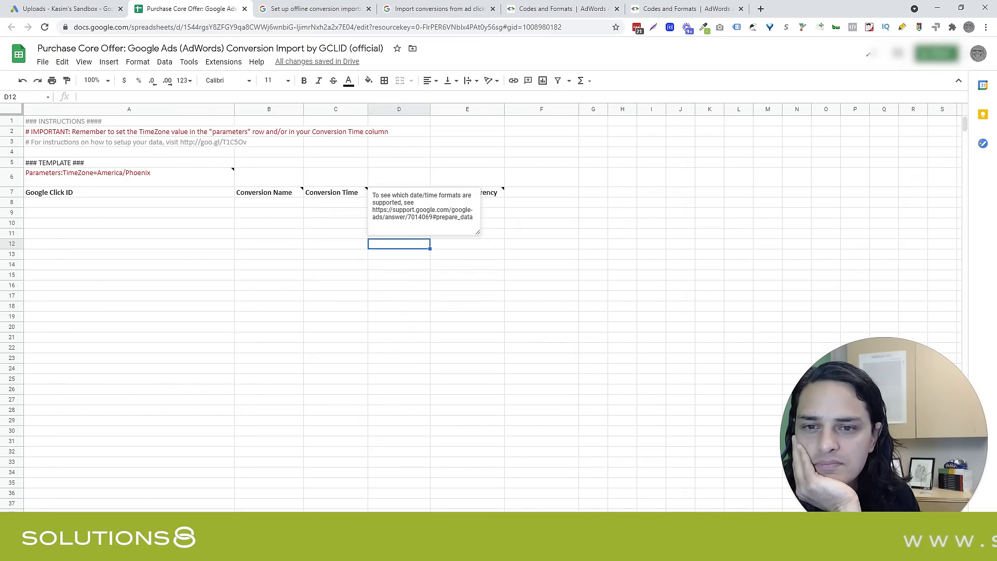
left_click_drag(372, 209, 472, 226)
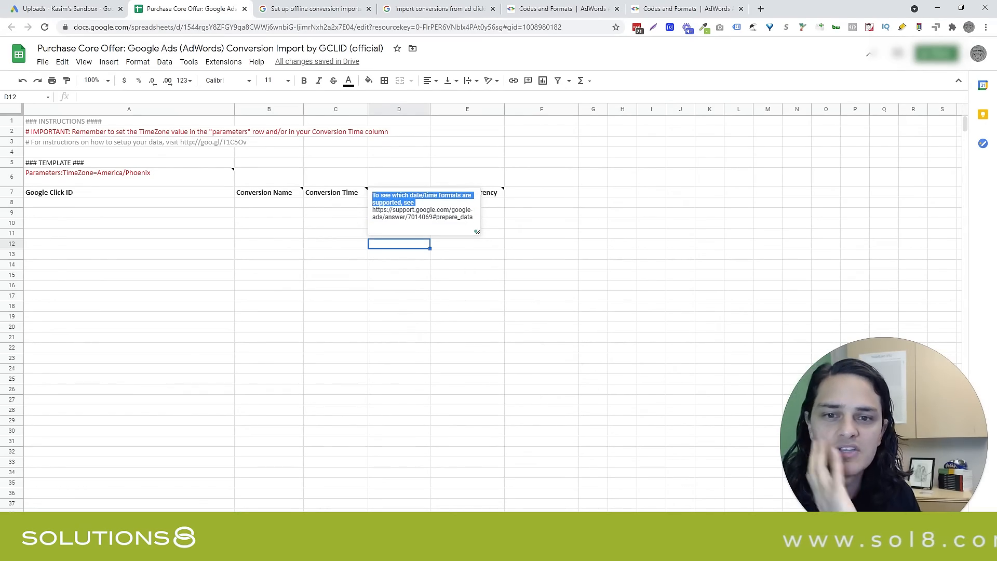
left_click(290, 227)
double_click(212, 186)
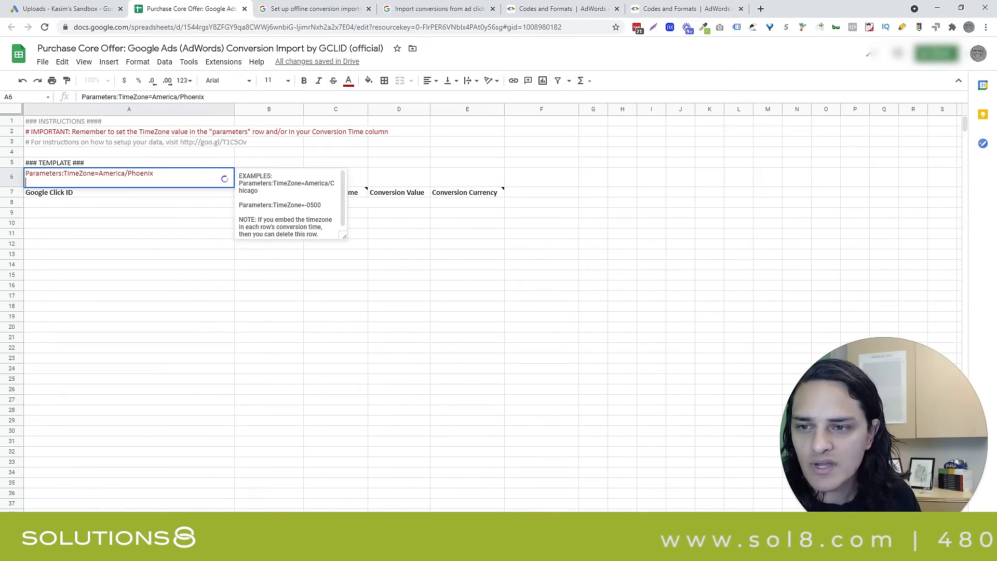
key("Return")
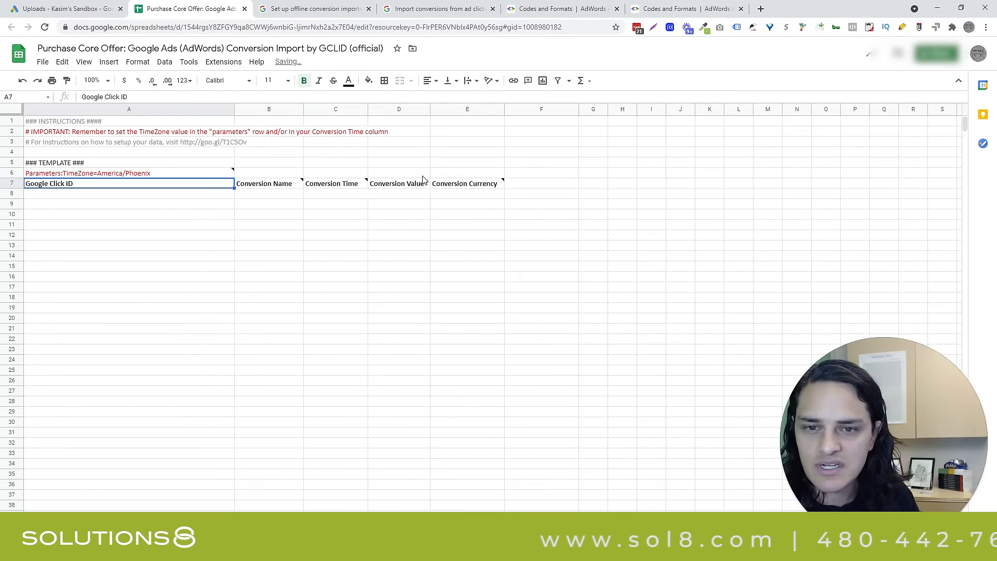
- Read the Conversion Currency note, consult the currency codes reference, and return to the upload sheet
mouse_move(440, 187)
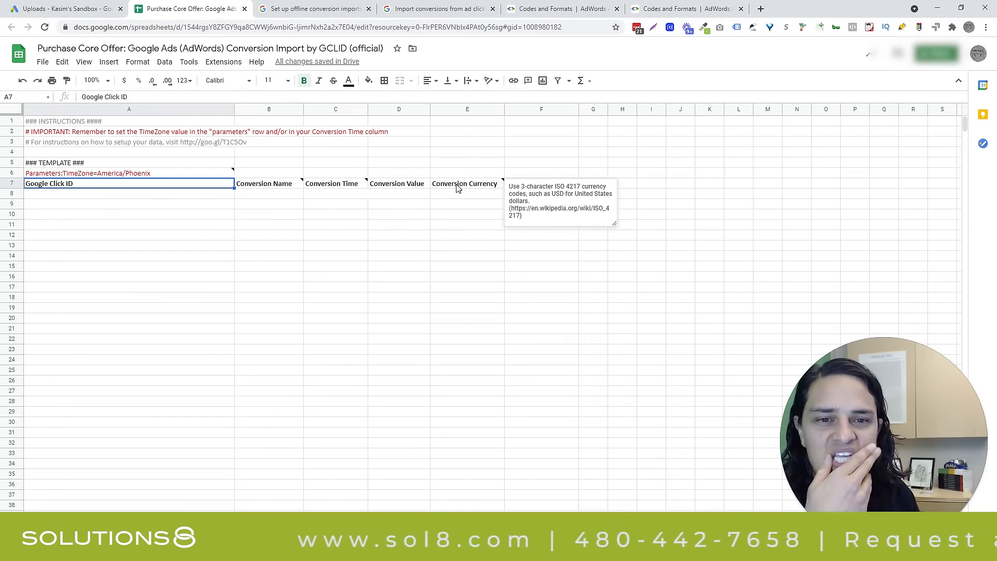
left_click(685, 9)
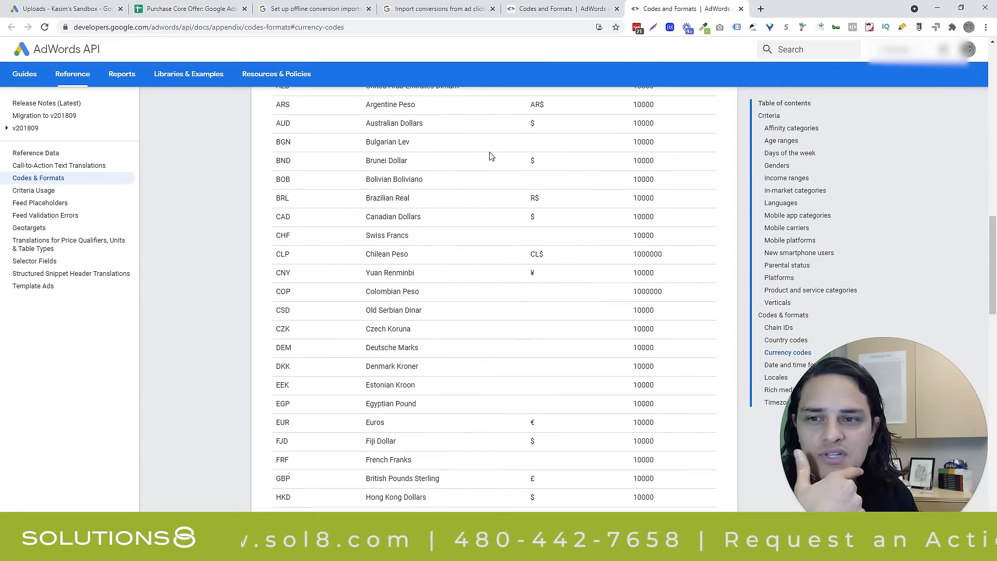
scroll(429, 268, "up", 3)
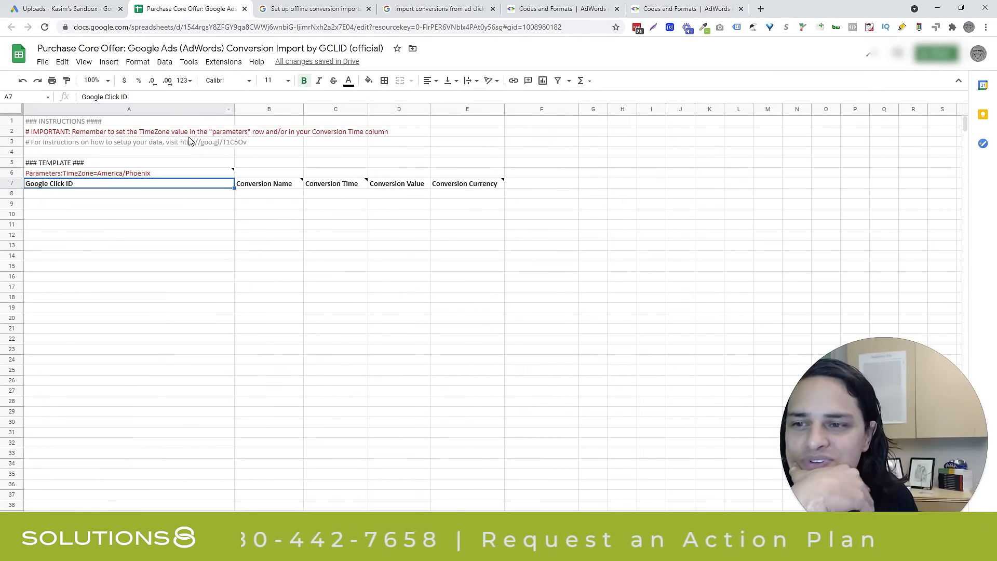
mouse_move(110, 177)
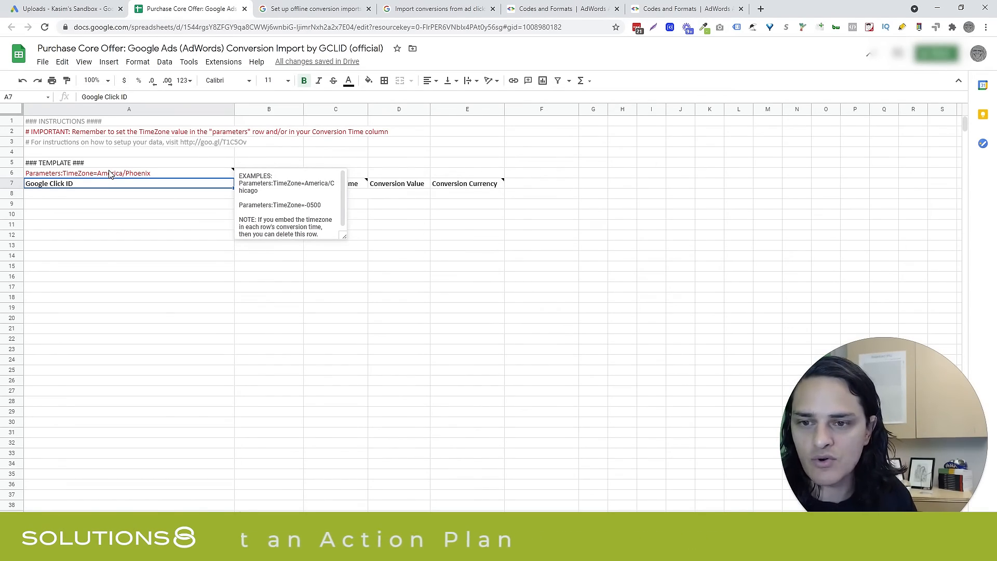
- Enter 1234 as a sample Google Click ID in the first data row
left_click(123, 197)
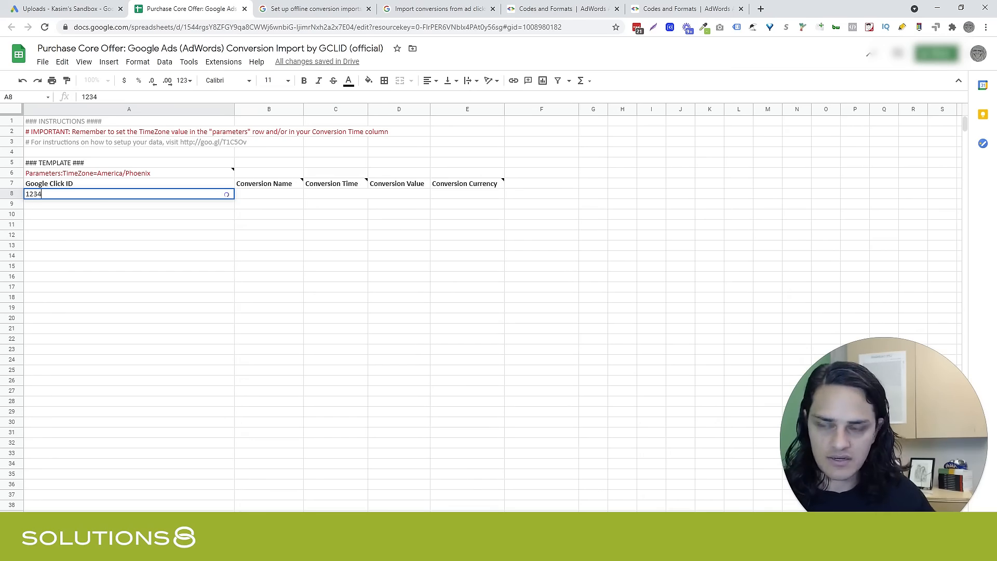
key("Return")
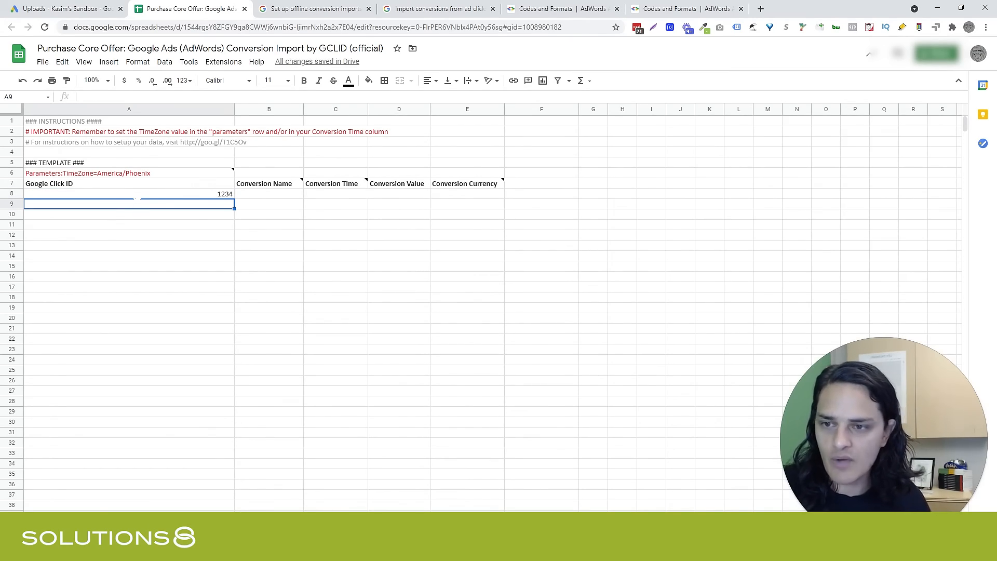
left_click(158, 195)
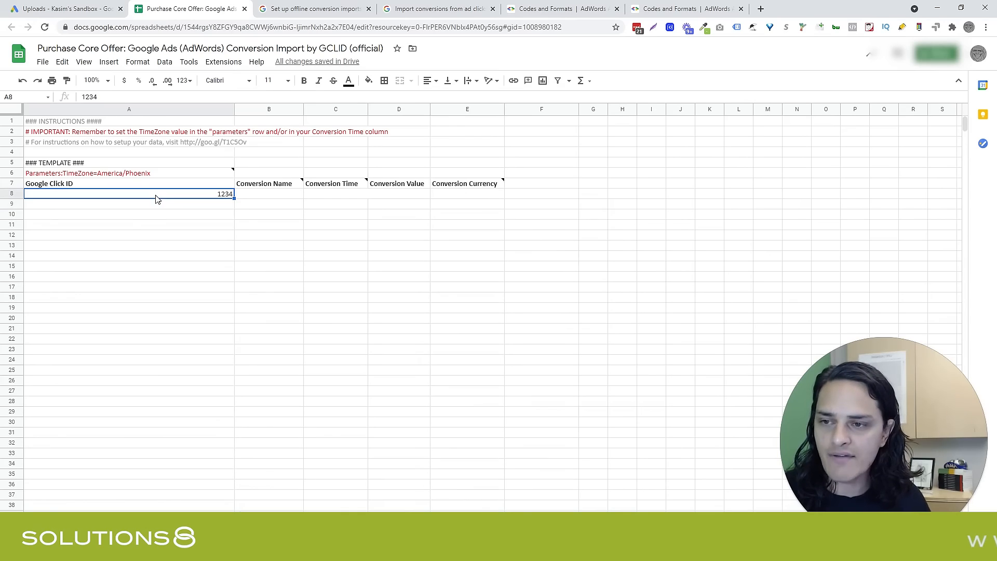
left_click(151, 205)
left_click(151, 216)
left_click(152, 226)
left_click(151, 235)
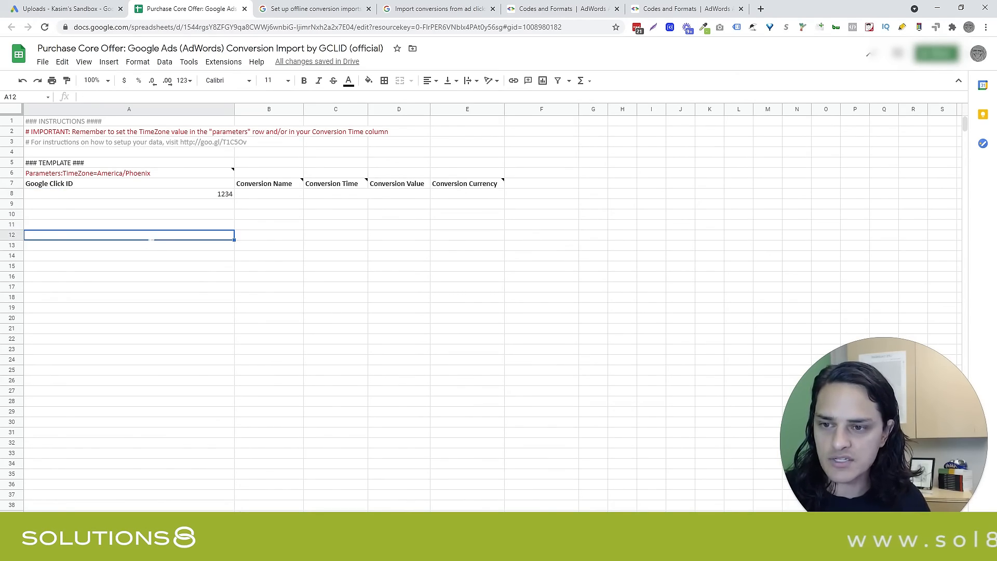
left_click(152, 246)
left_click(162, 196)
key("Down")
key("Down")
key("Down")
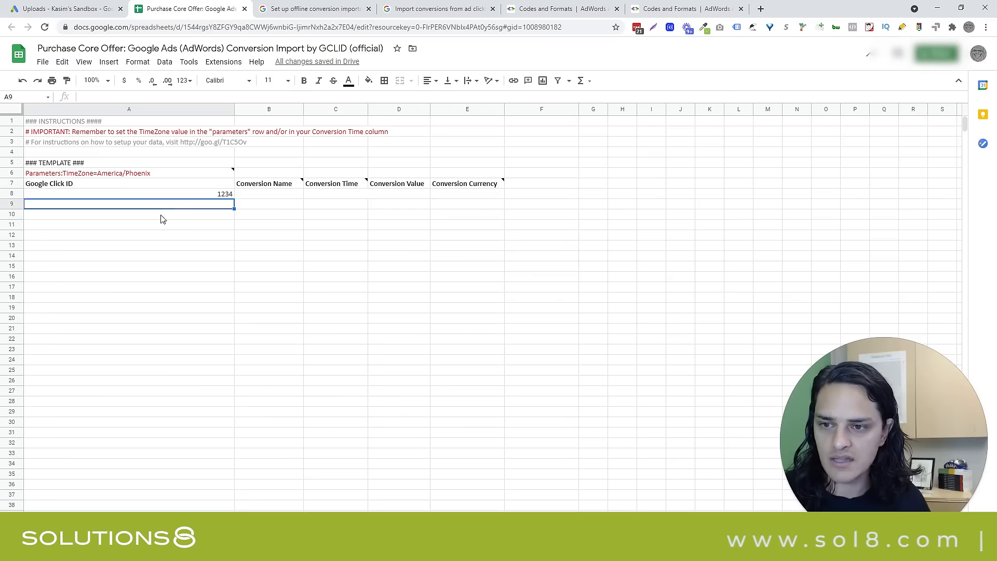
left_click_drag(167, 196, 169, 223)
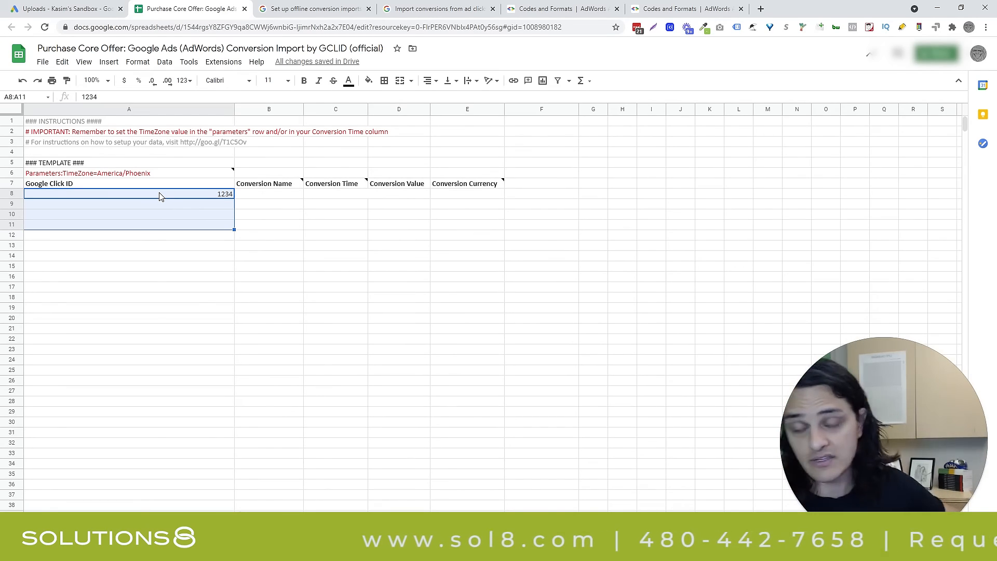
- Copy the conversion action's exact name from Google Ads and enter "Purchase Core Offer" as the Conversion Name in the first data row
left_click(280, 200)
left_click(96, 5)
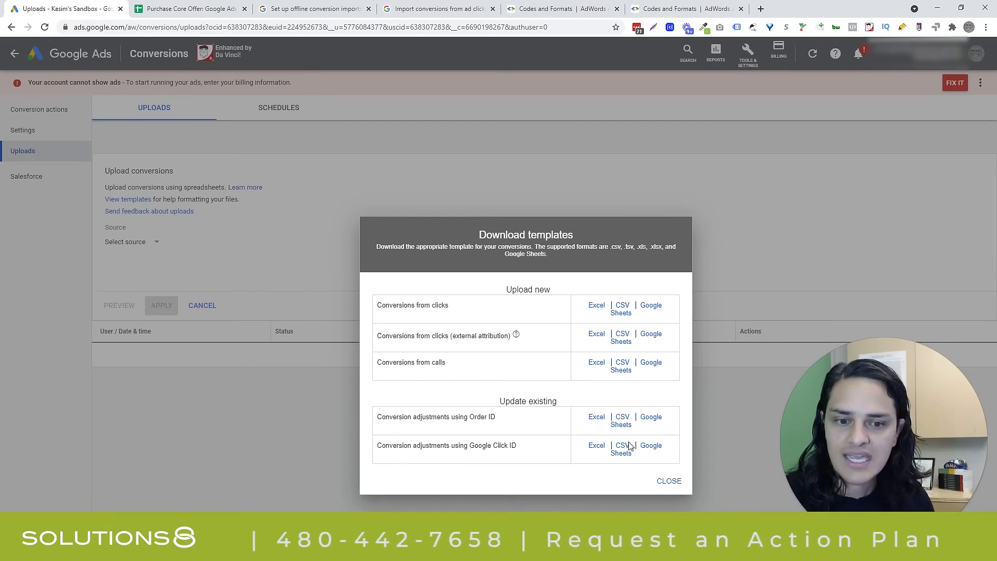
left_click(670, 481)
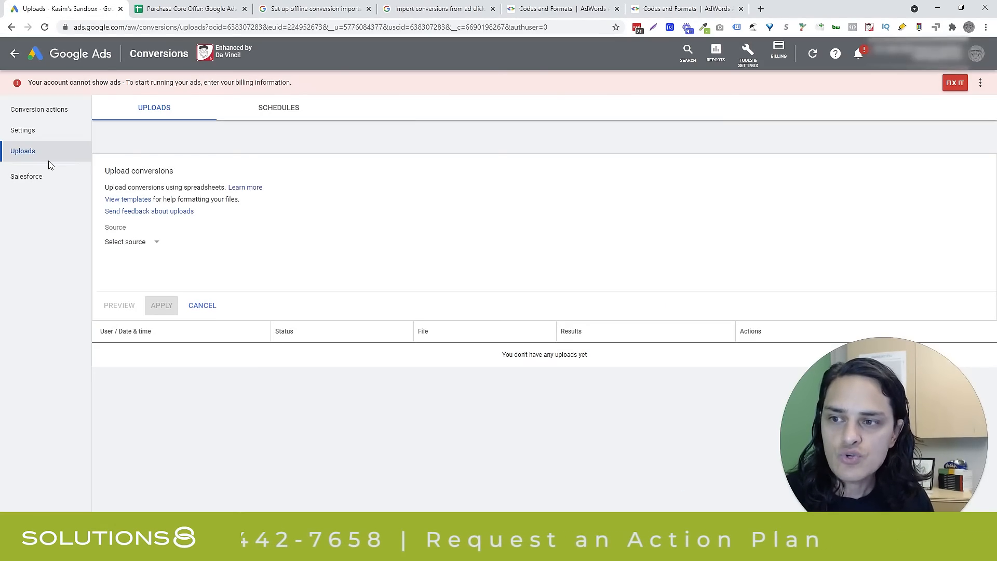
left_click(32, 112)
left_click(236, 184)
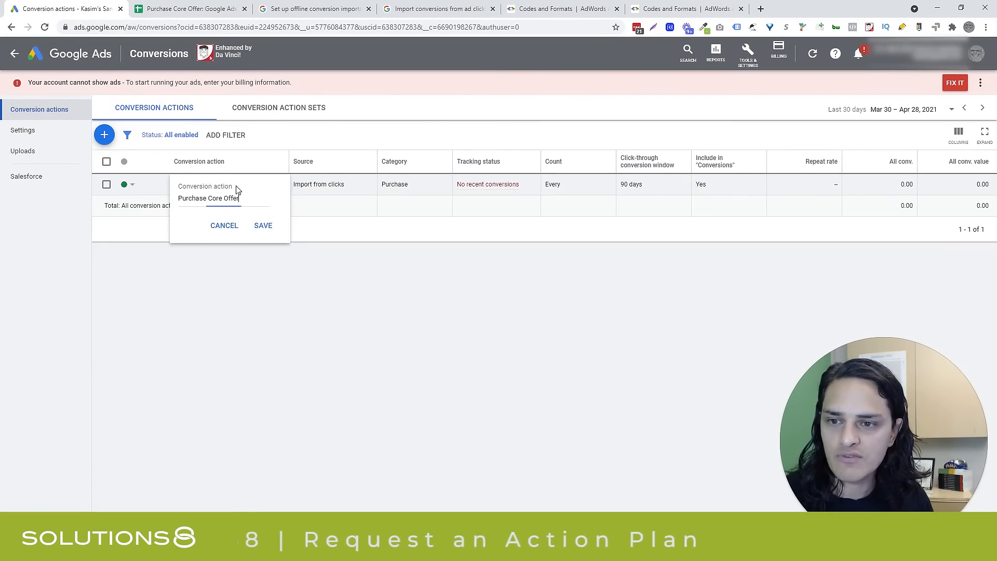
key("ctrl+a")
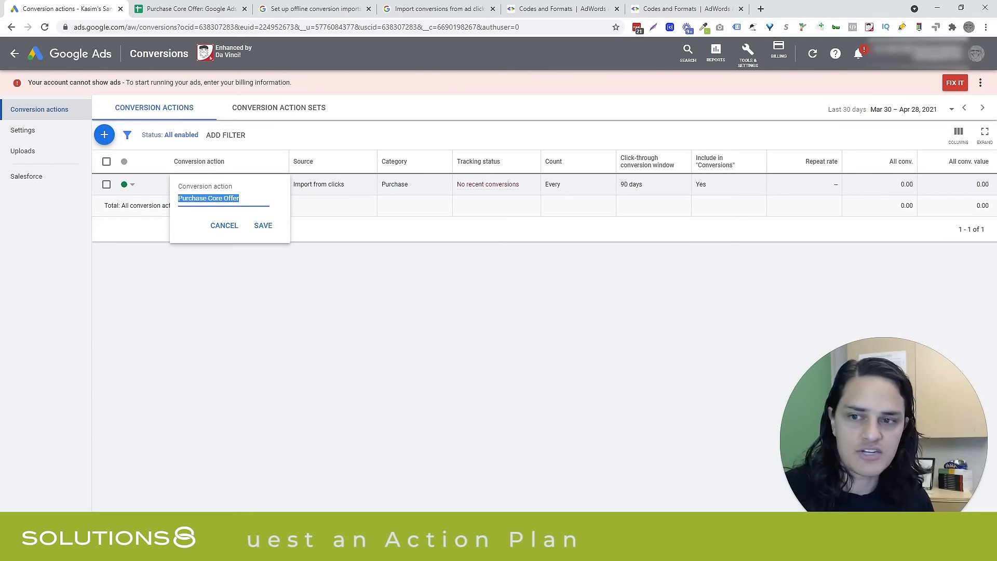
left_click(224, 225)
left_click(187, 8)
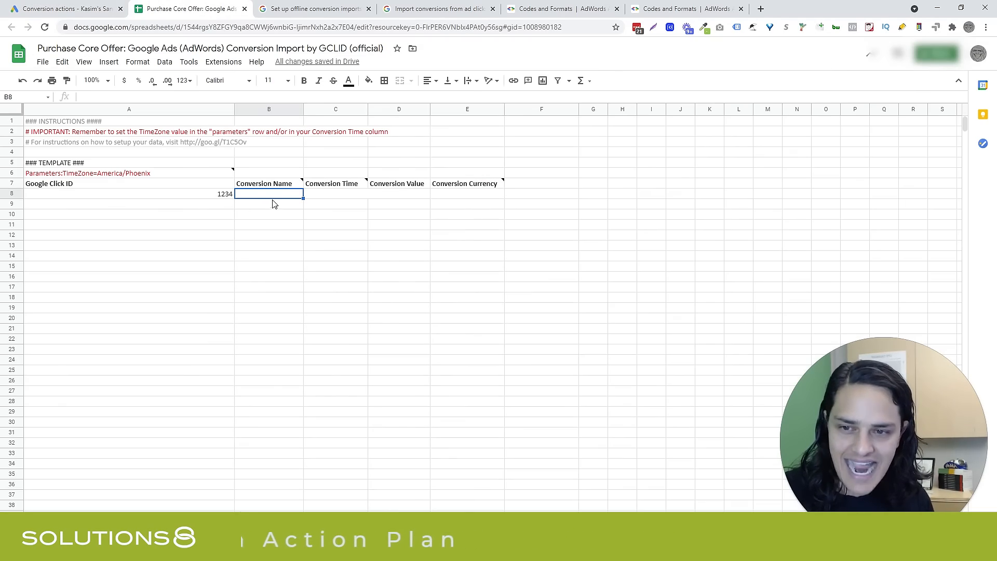
- Look up the supported Conversion Time formats in Google Ads Help and copy the MM/dd/yyyy HH:mm:ss example, 08/14/2012 17:01:54
left_click(323, 187)
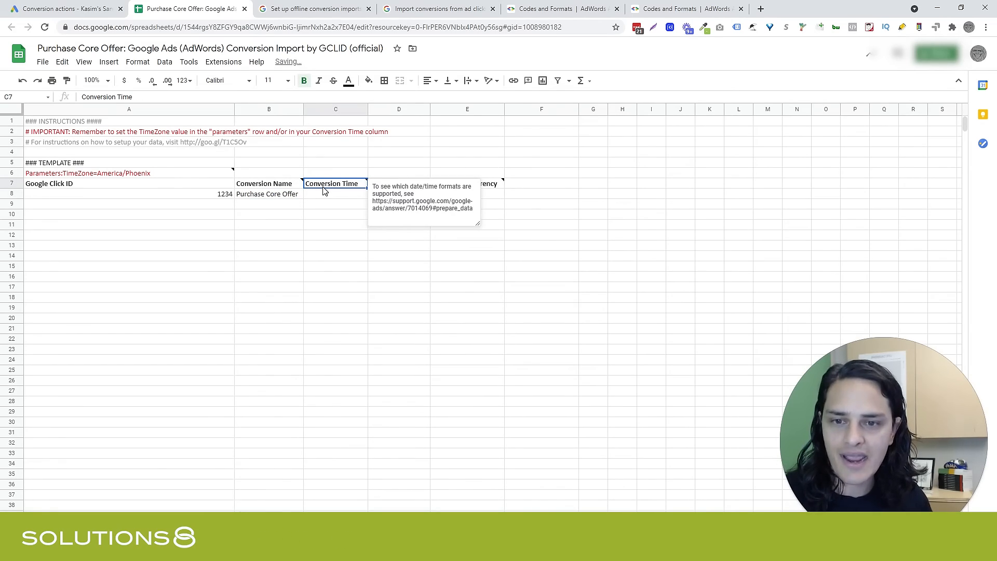
left_click_drag(372, 201, 476, 222)
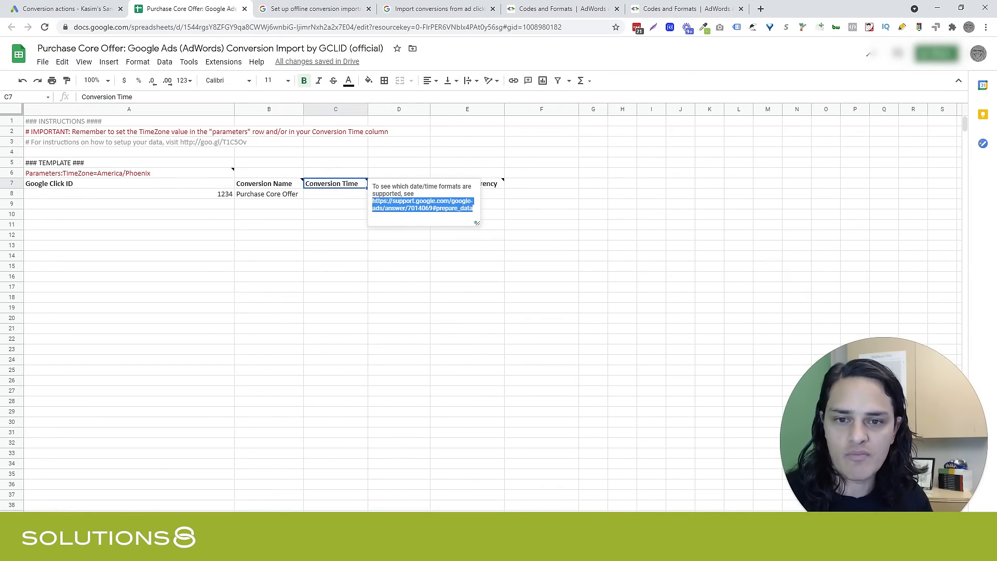
left_click(306, 6)
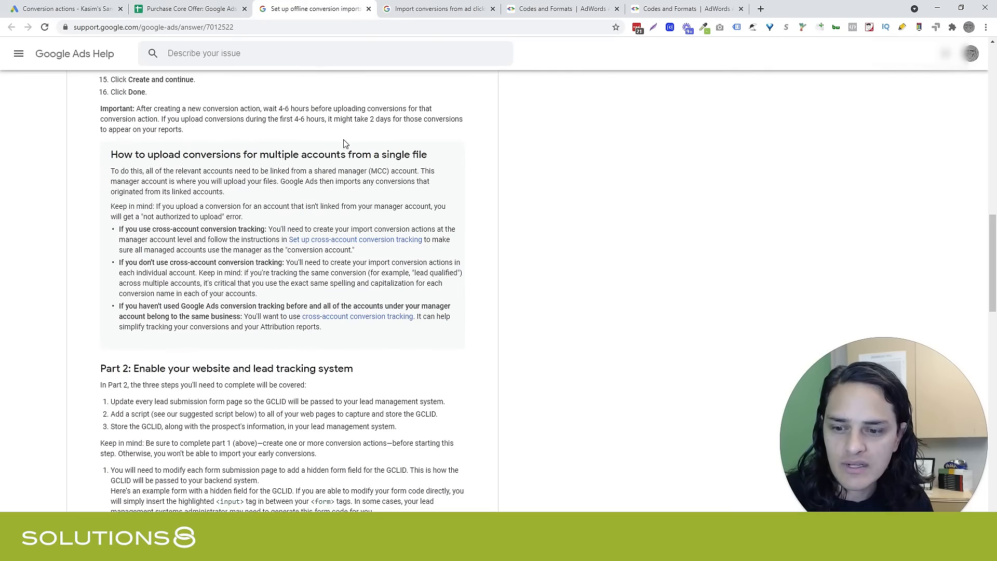
scroll(343, 143, "down", 1)
left_click(453, 9)
scroll(431, 218, "down", 7)
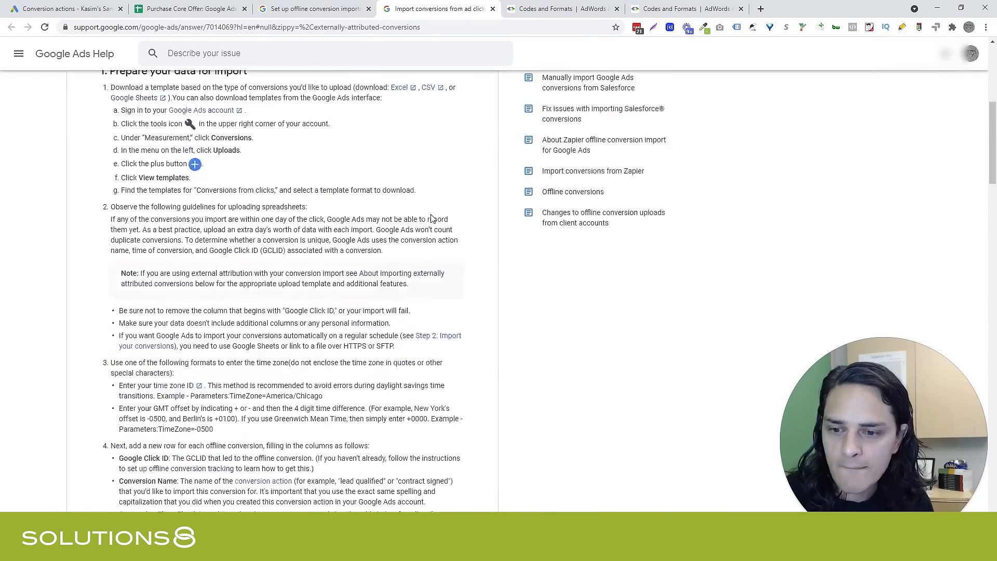
scroll(431, 218, "down", 10)
scroll(430, 218, "up", 4)
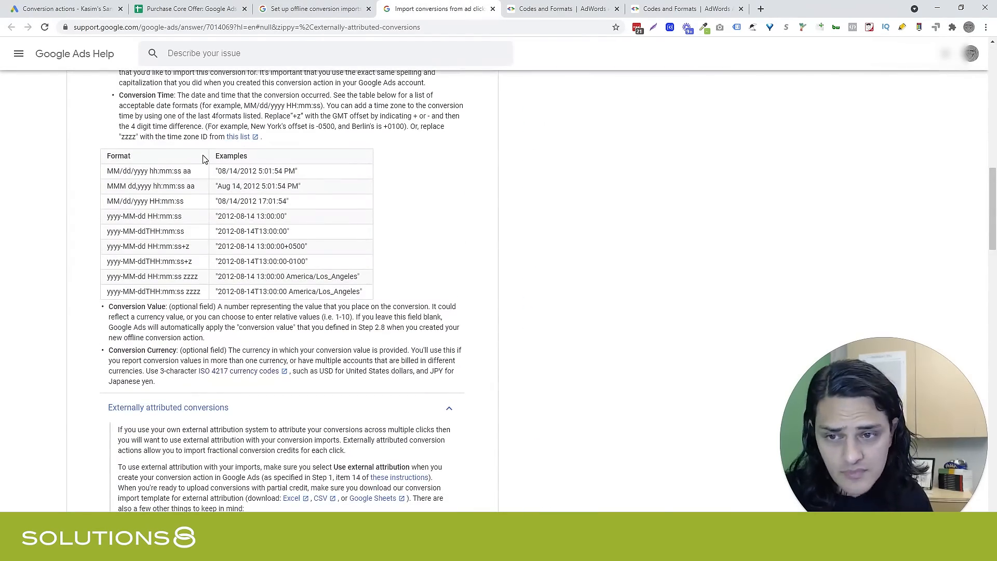
left_click_drag(217, 201, 287, 202)
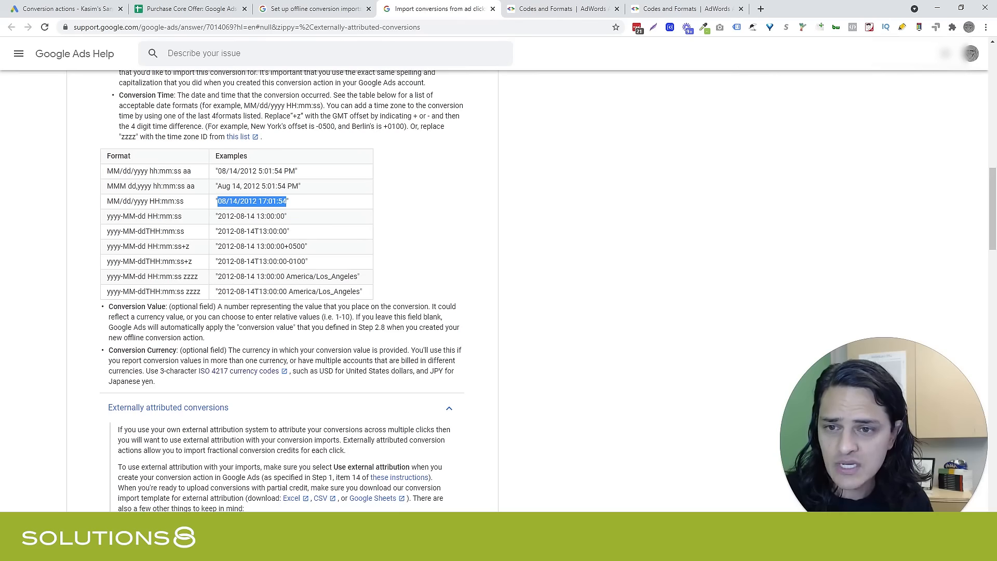
- Return to the upload sheet and enter 08/14/2012 17:01:54 as the Conversion Time in the first data row
left_click(143, 8)
left_click_drag(365, 195, 399, 194)
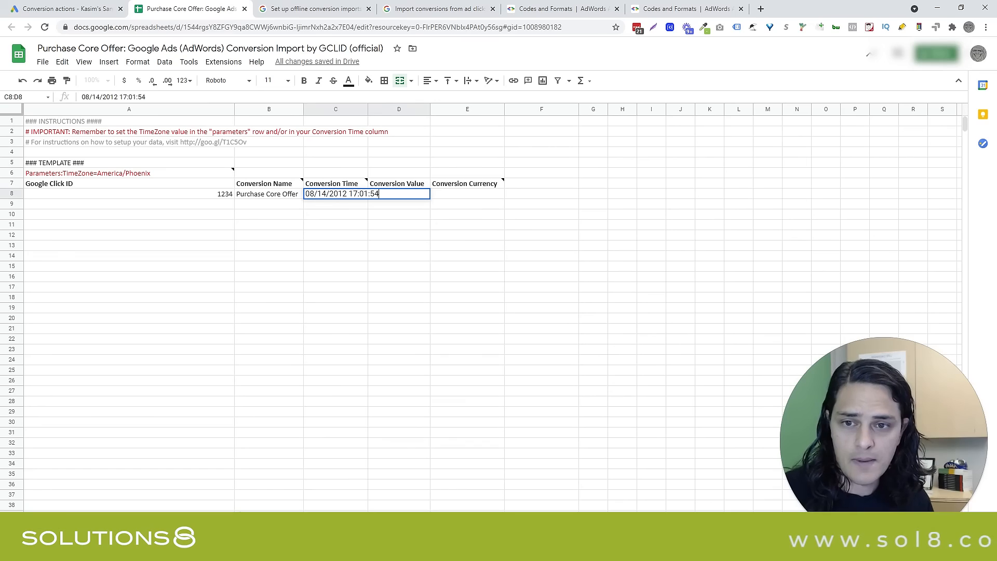
key("Return")
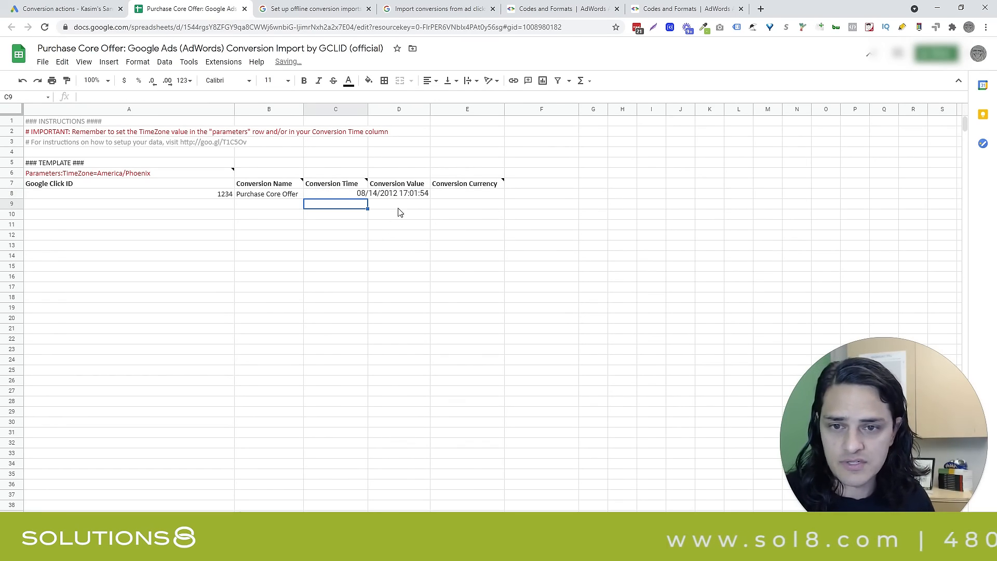
double_click(404, 194)
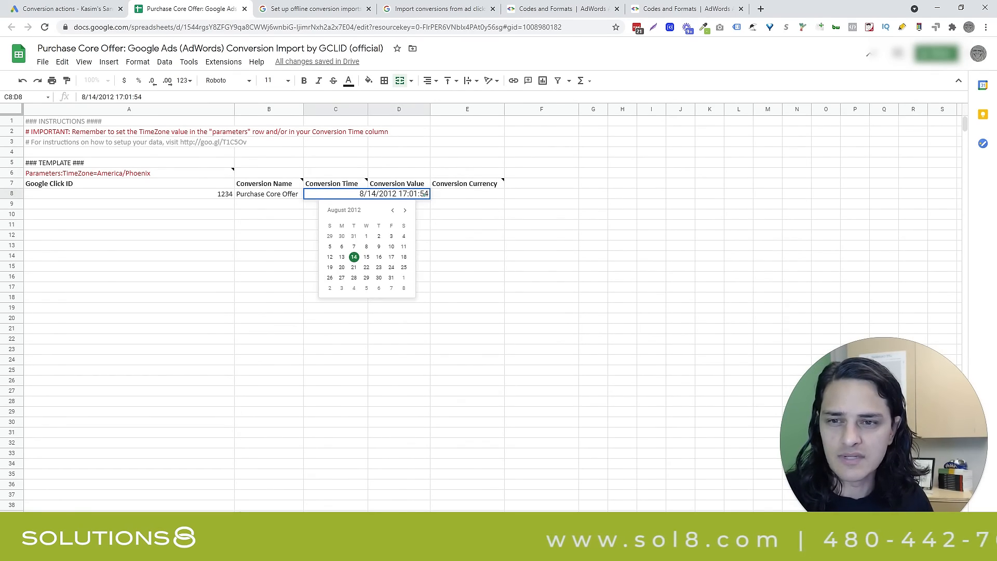
left_click(482, 258)
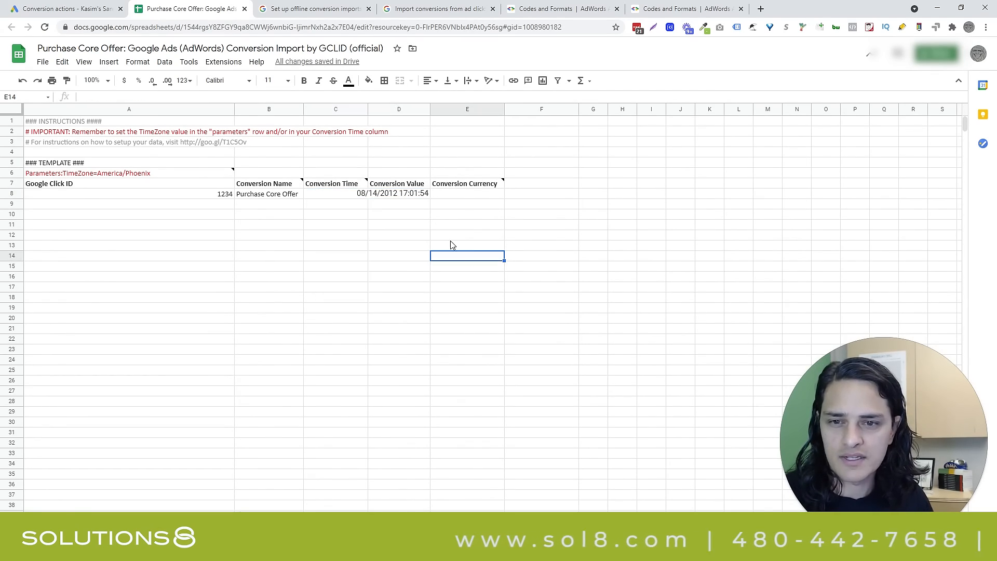
- Unmerge the Conversion Time and Conversion Value cells C8:D8 in the first data row
left_click(423, 195)
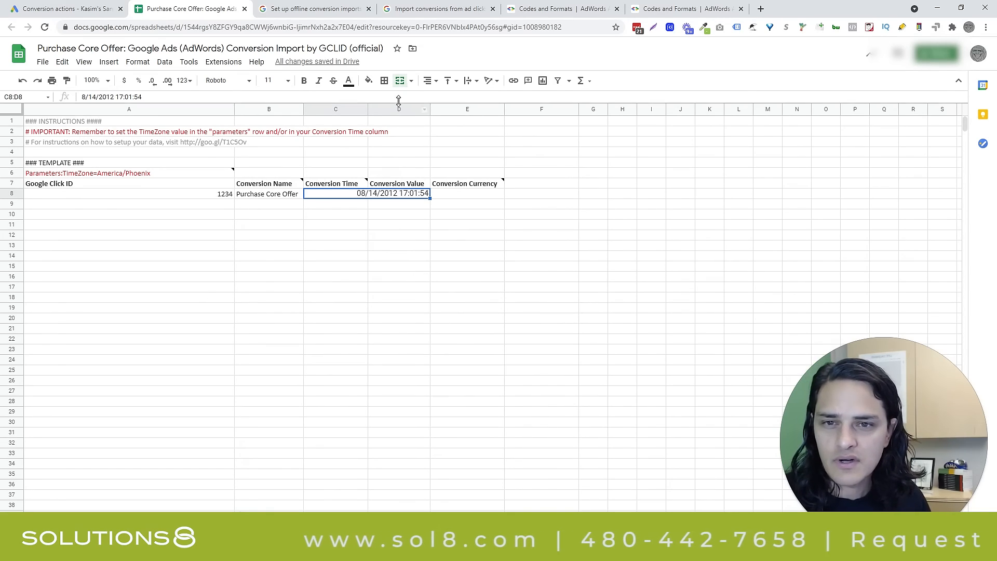
left_click(411, 81)
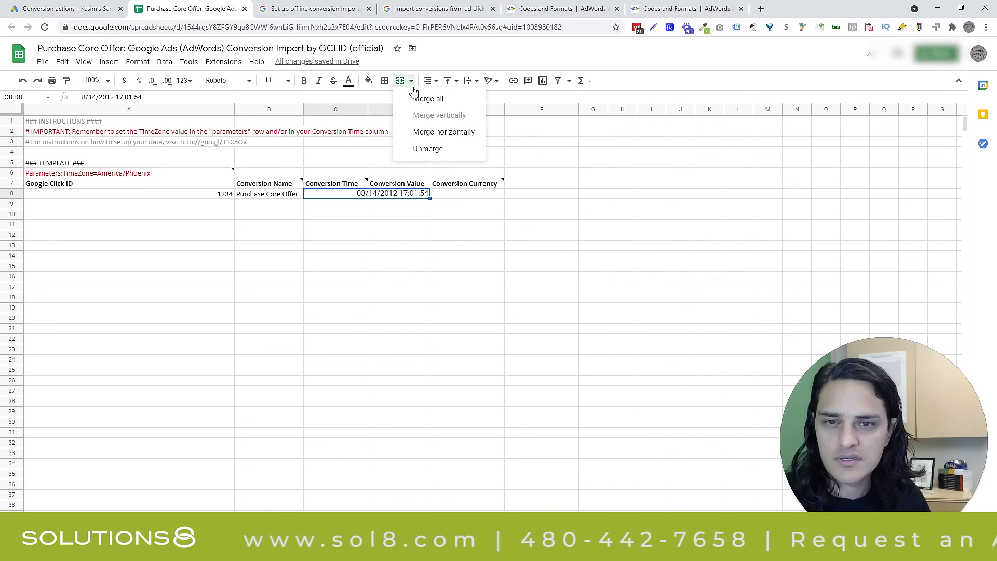
left_click(427, 148)
left_click(384, 214)
- Enter 500 as the Conversion Value and USD as the Conversion Currency in the first data row
left_click(399, 193)
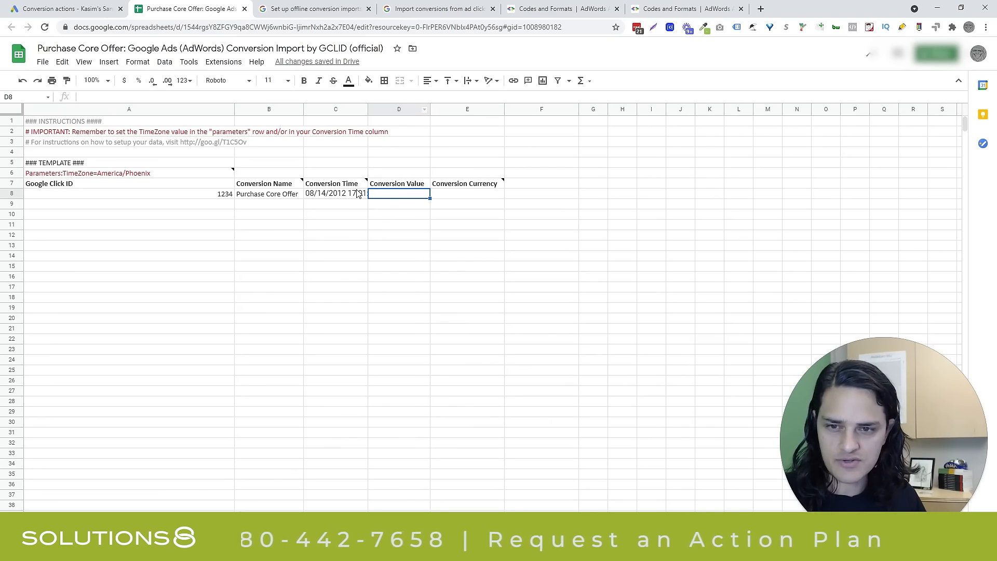
type("500")
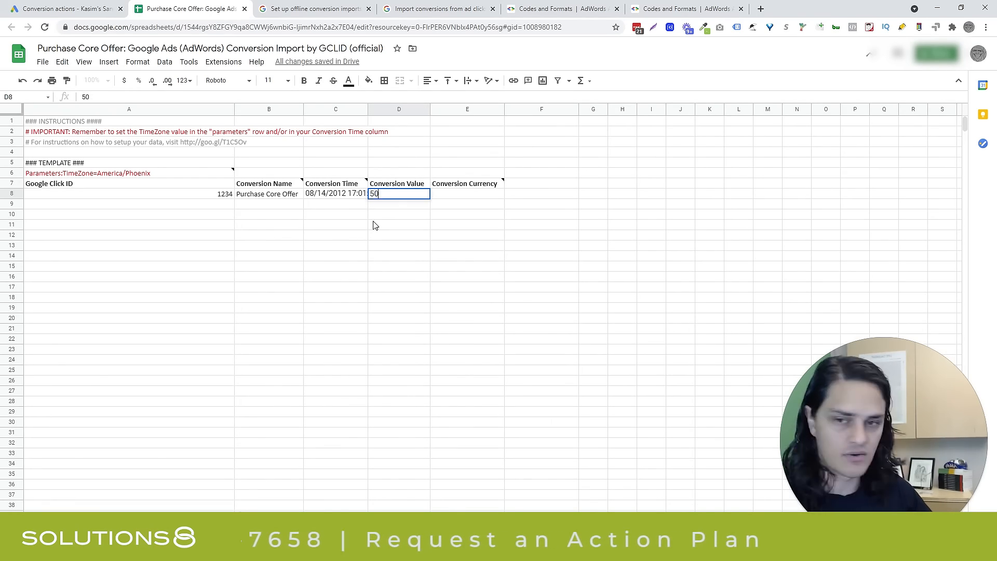
key("Return")
left_click(447, 194)
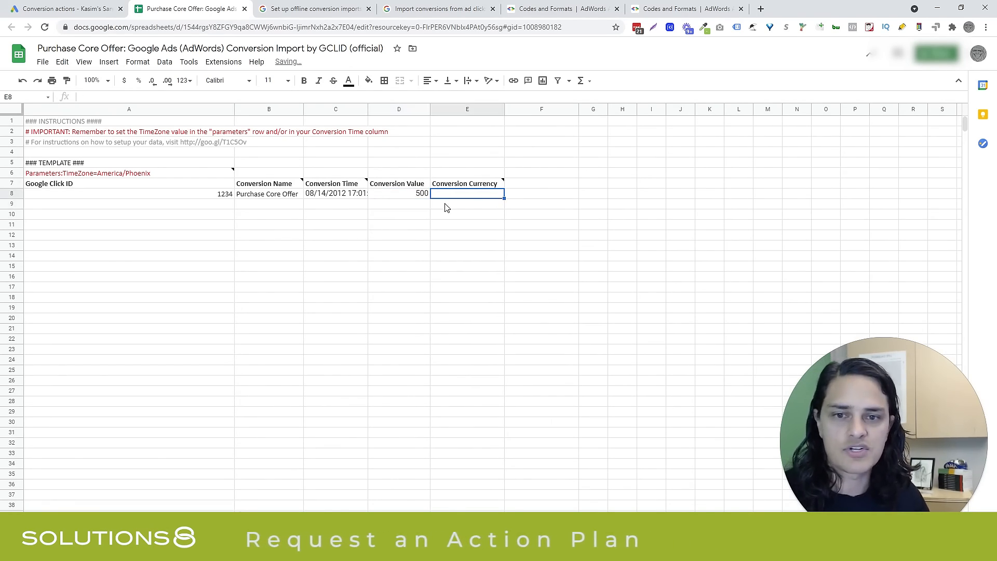
mouse_move(450, 188)
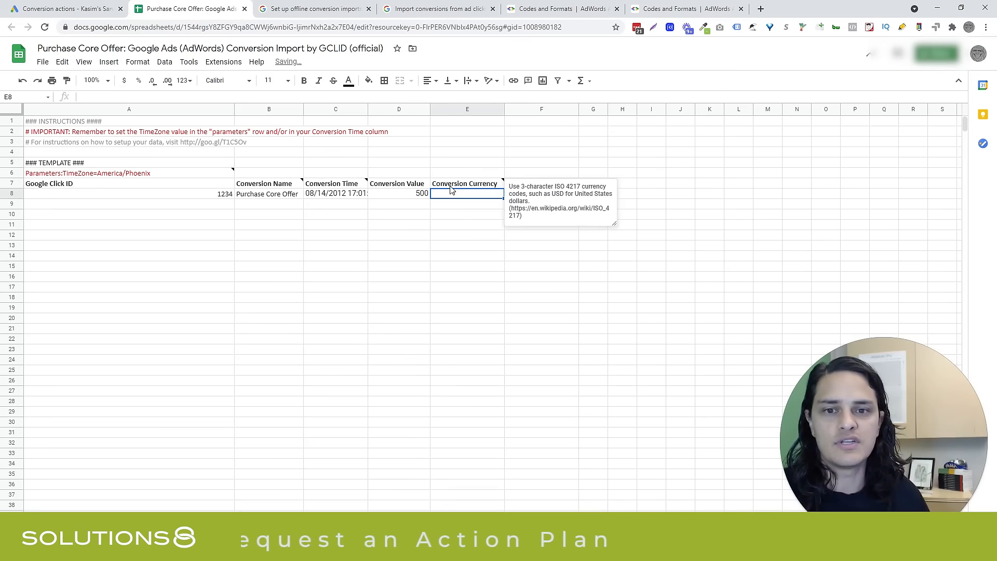
type("USD")
left_click(506, 308)
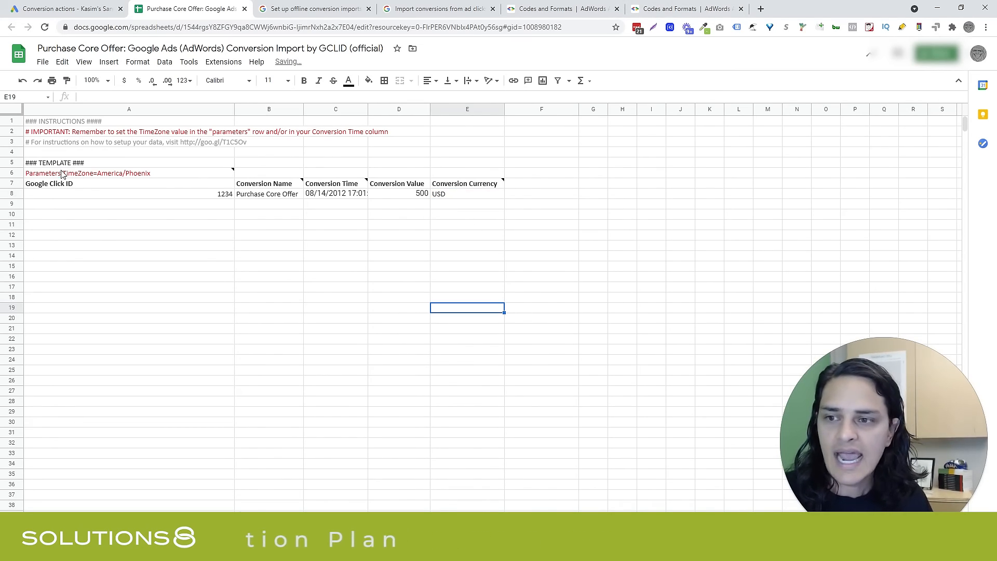
left_click(81, 195)
key("Down")
key("Down")
key("Down")
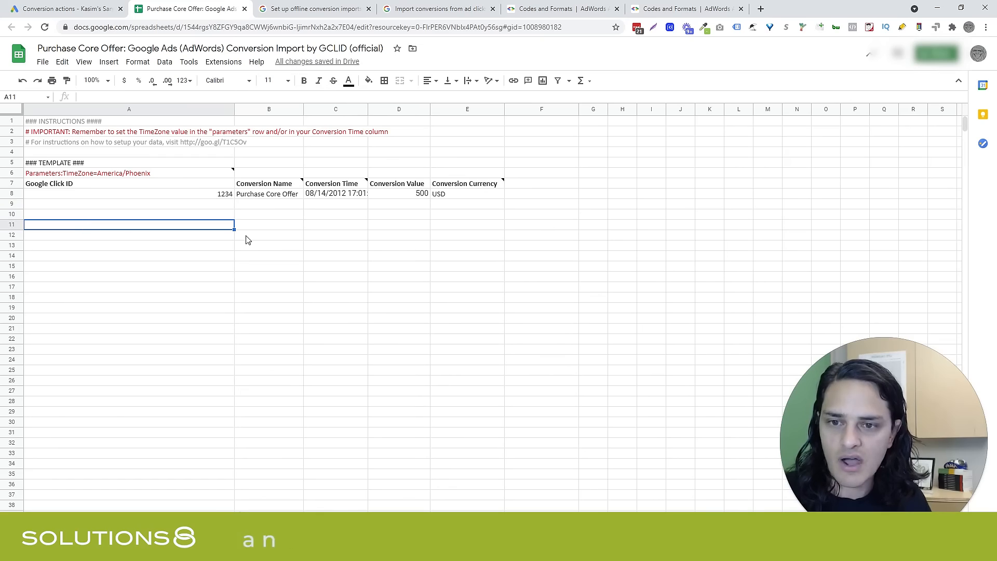
left_click(412, 216)
- Enter 54321 as the Google Click ID in the second data row and copy "Purchase Core Offer" down as its Conversion Name
left_click(65, 210)
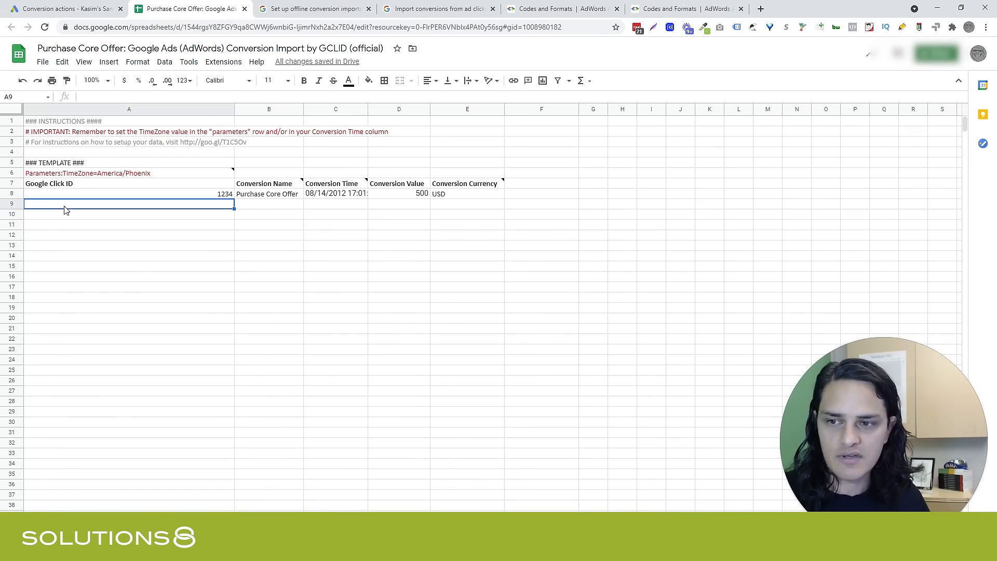
type("54321")
key("Tab")
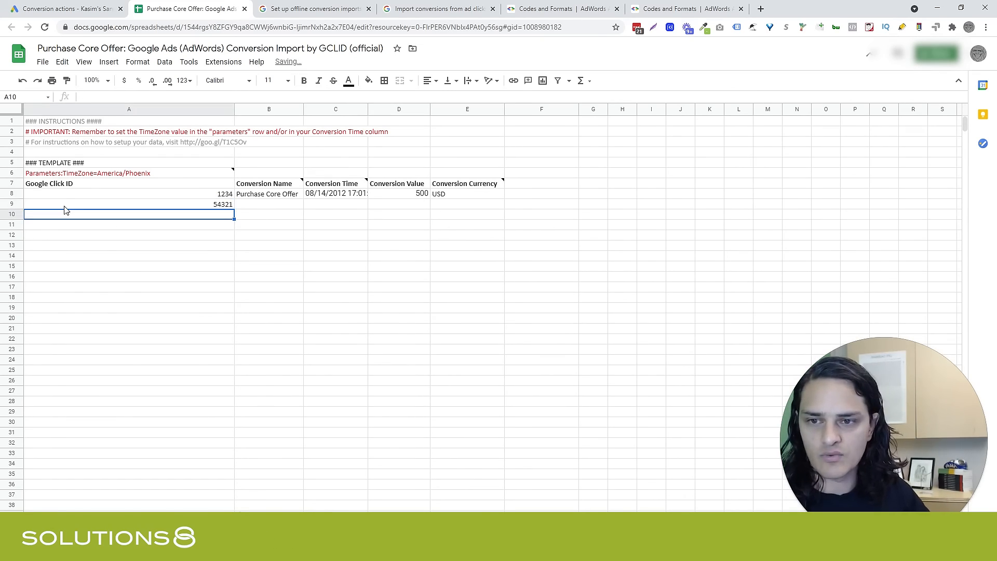
key("Up")
key("ctrl+c")
key("Down")
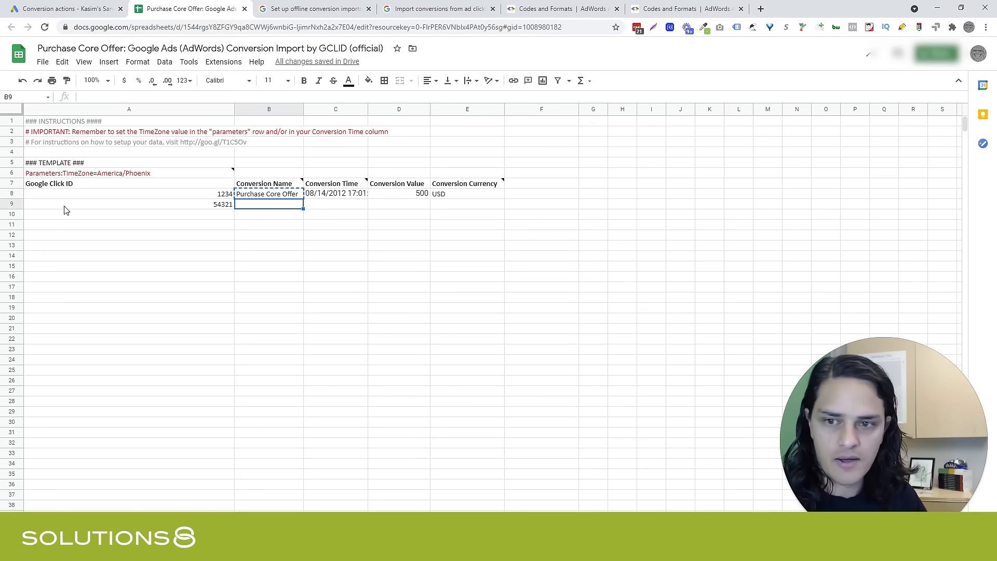
key("Up")
- Copy the first row's Conversion Time into the second data row and change its date to 08/15/2012
key("Right")
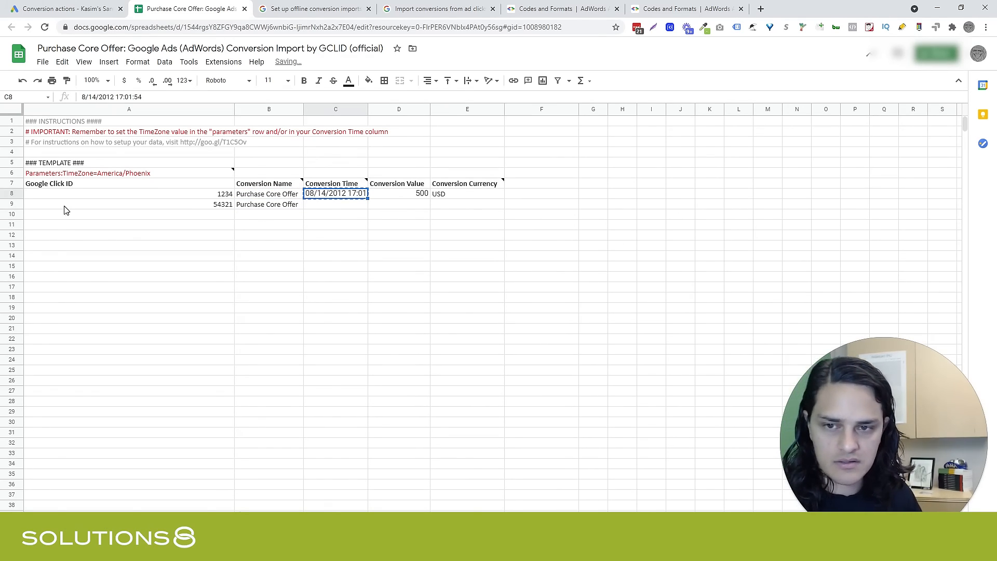
left_click(347, 208)
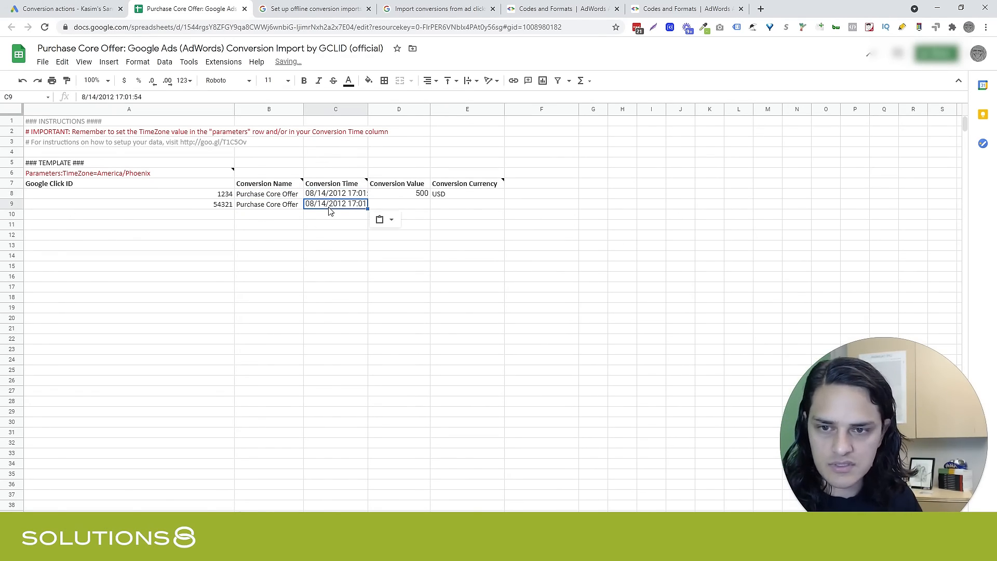
key("Return")
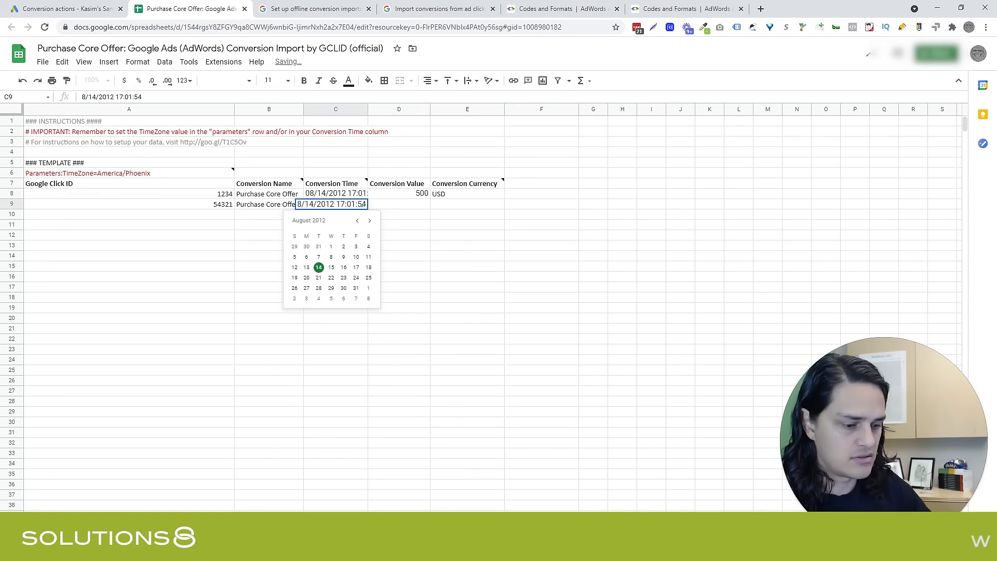
key("Return")
- Enter 400 as the Conversion Value and USD as the Conversion Currency in the second data row
left_click(382, 207)
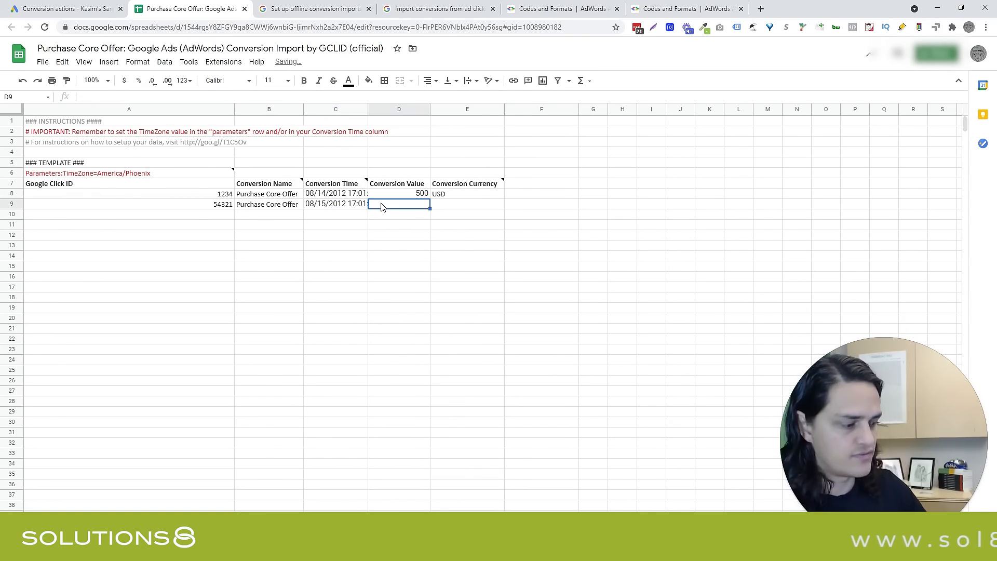
key("Up")
key("Right")
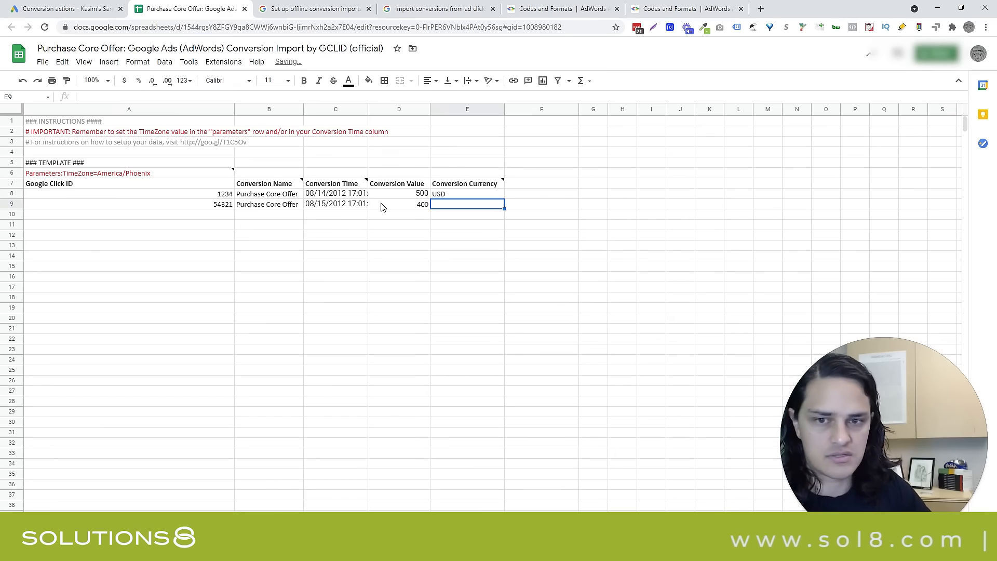
type("USD")
key("Return")
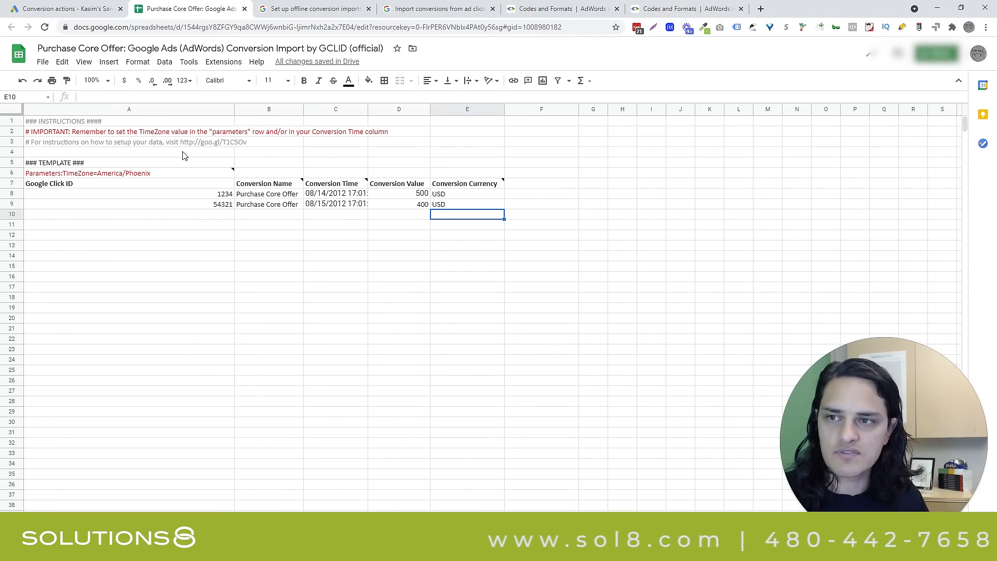
- Switch to Google Ads and start a new conversion upload with Google Sheets as the source
left_click(72, 8)
left_click(42, 151)
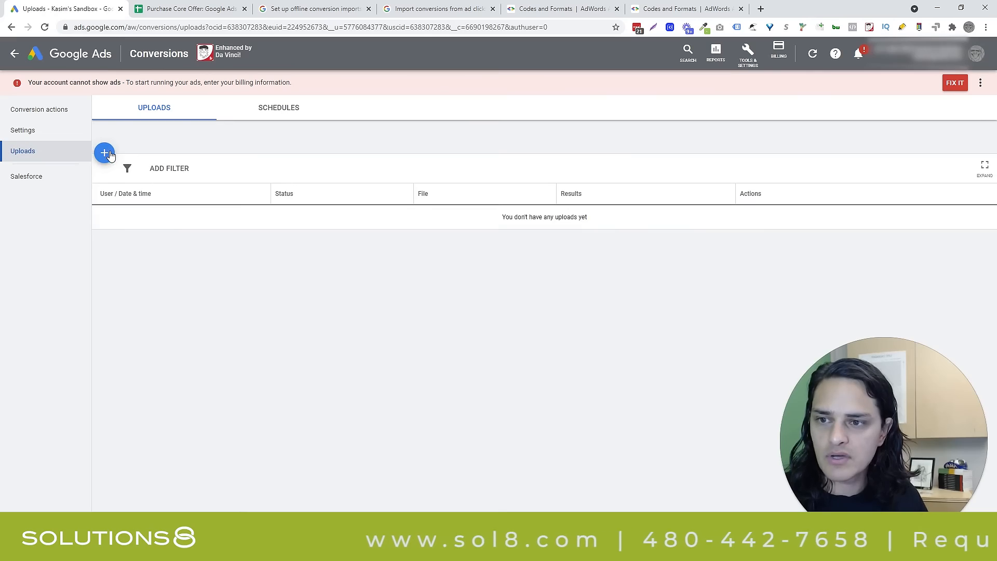
left_click(106, 153)
left_click(139, 241)
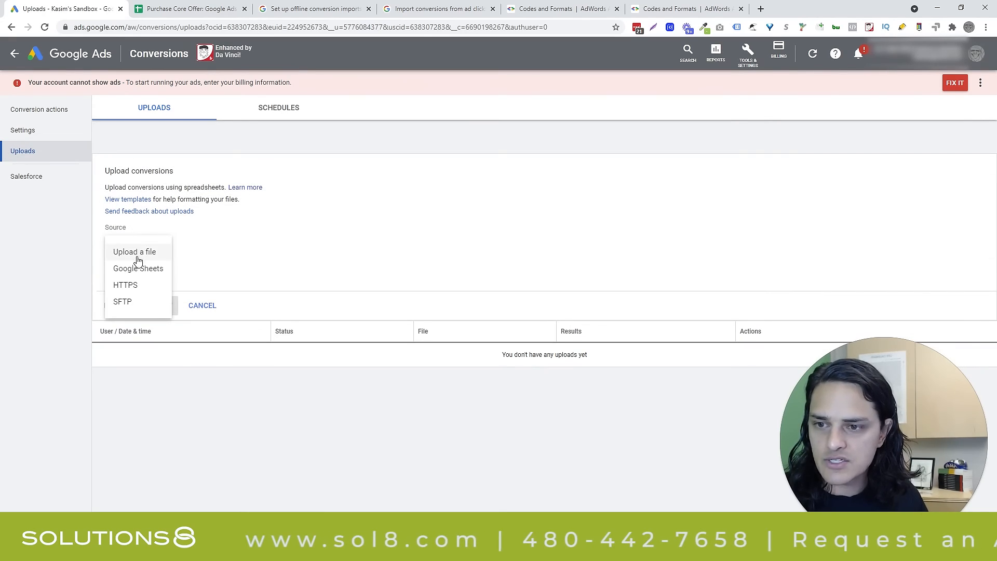
left_click(138, 268)
- Link the existing spreadsheet "Purchase Core Offer: Google Ads (AdWords) Conversion Import by GCLID (official)" to the upload
left_click(208, 237)
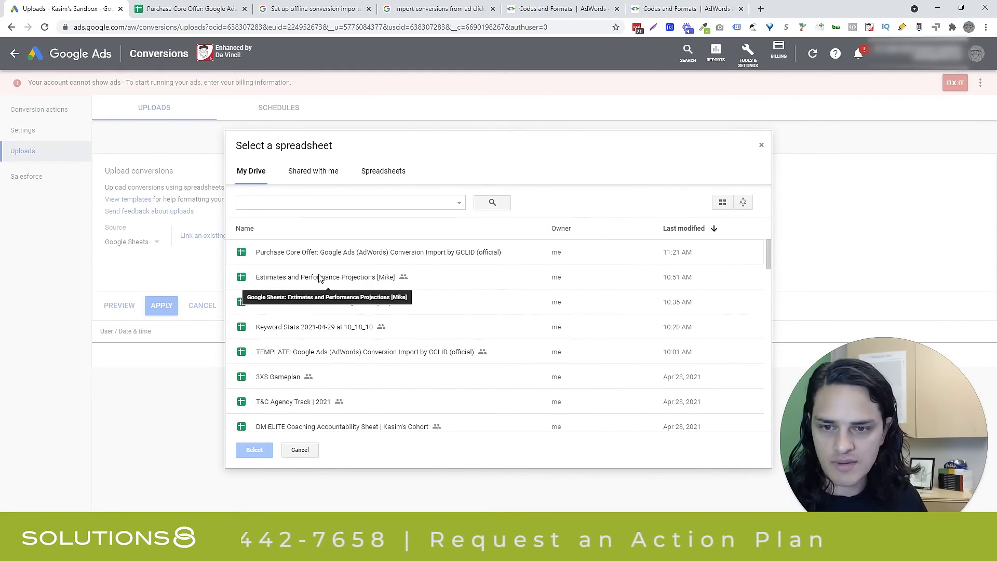
left_click(307, 254)
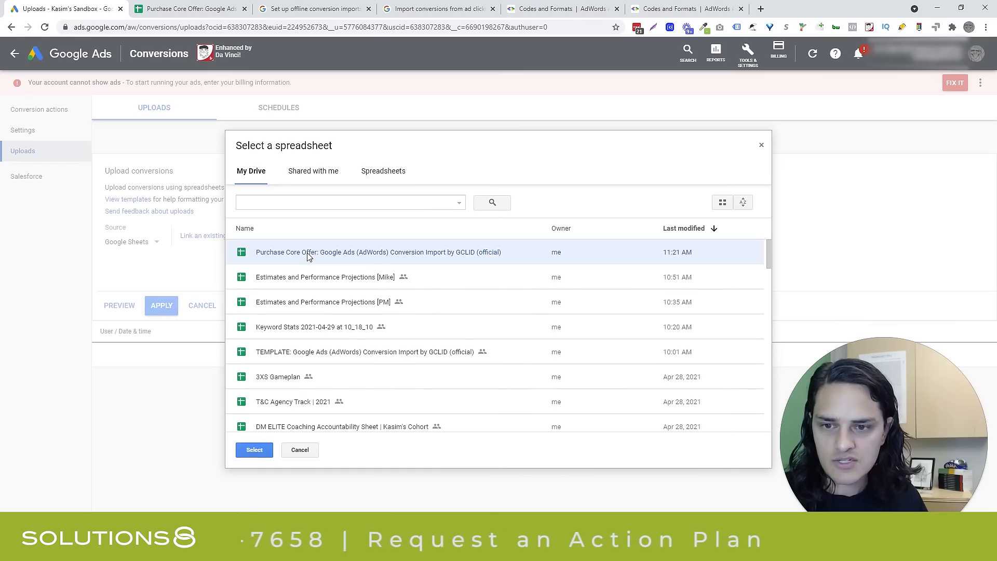
left_click(268, 453)
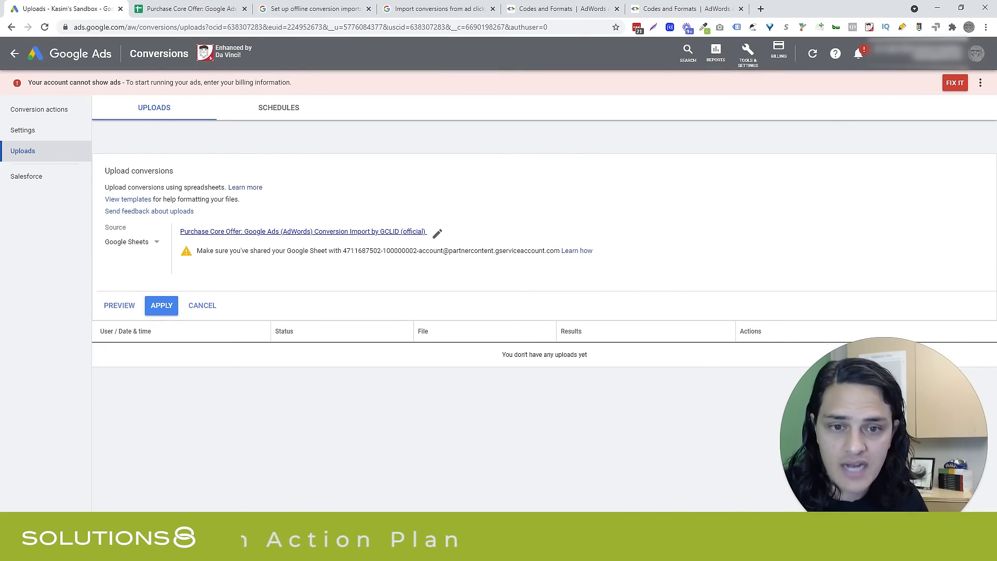
- Share the conversion spreadsheet as Editor with the service account address given in the Google Ads upload form, allowing sharing outside the organization
left_click_drag(560, 251, 411, 259)
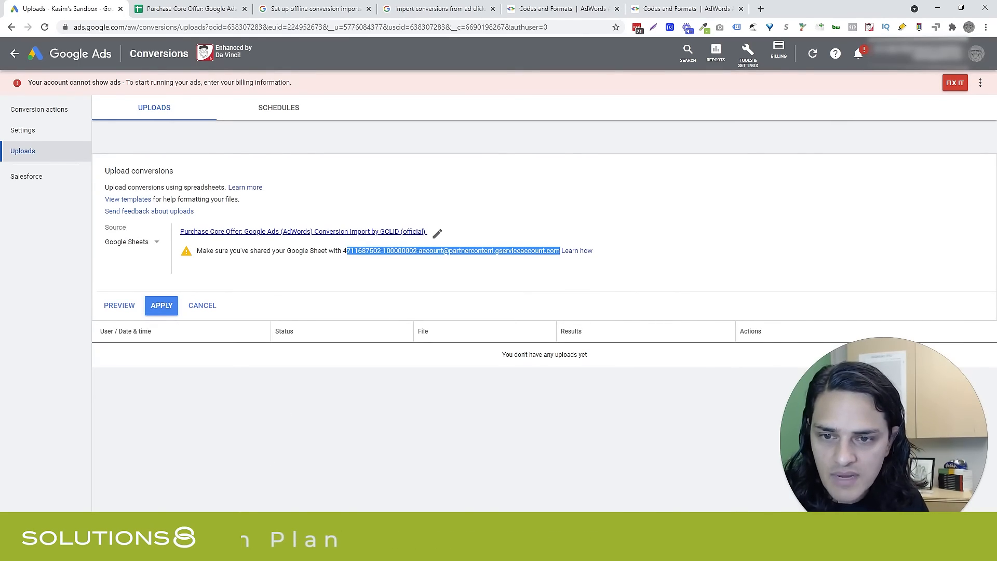
left_click(192, 9)
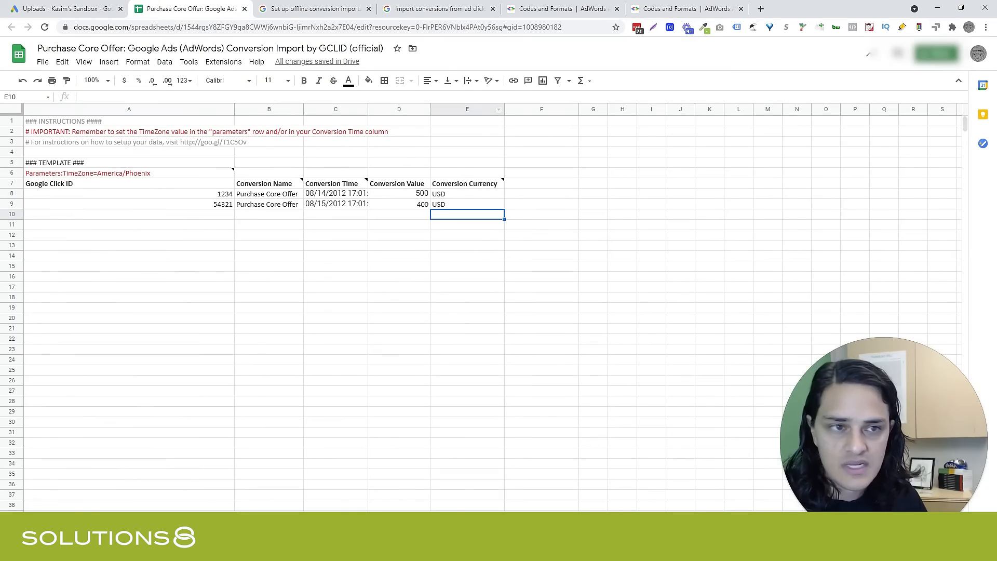
left_click(926, 54)
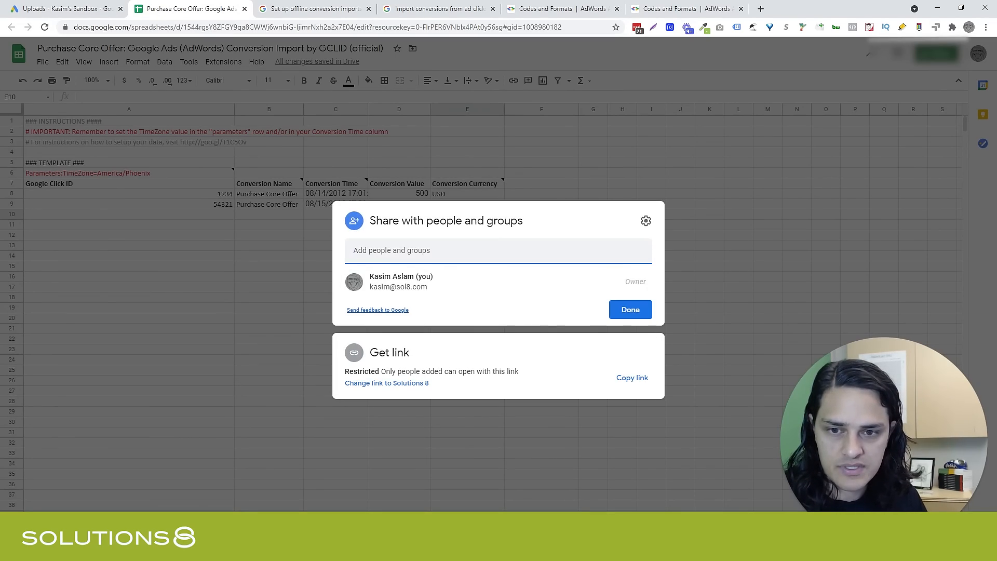
key("ctrl+v")
left_click(607, 283)
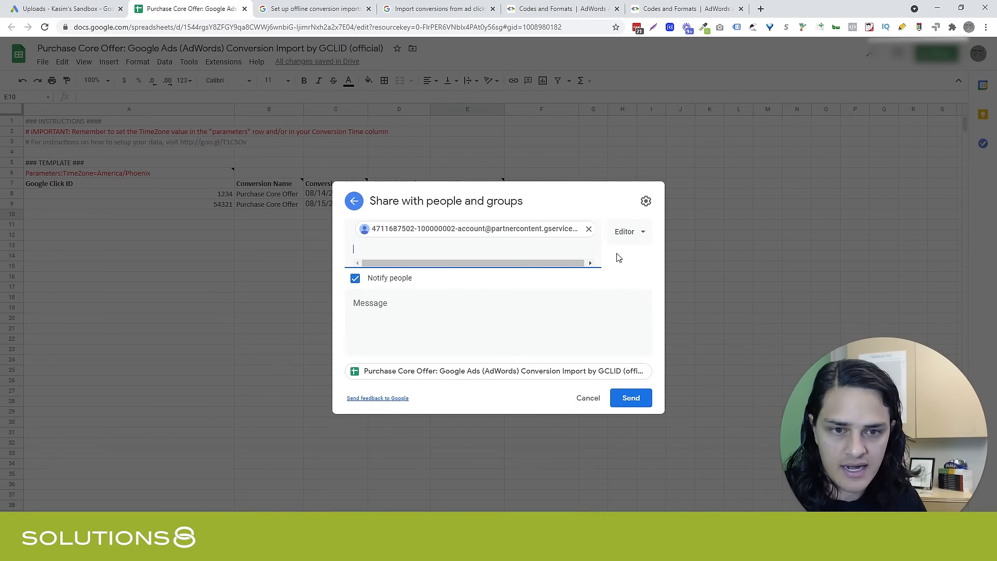
left_click(643, 397)
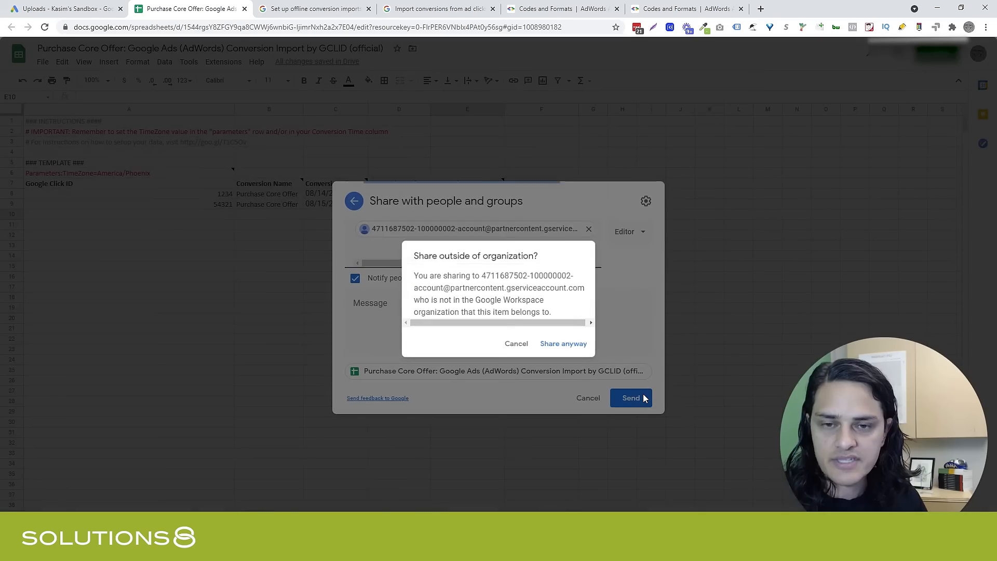
left_click(566, 346)
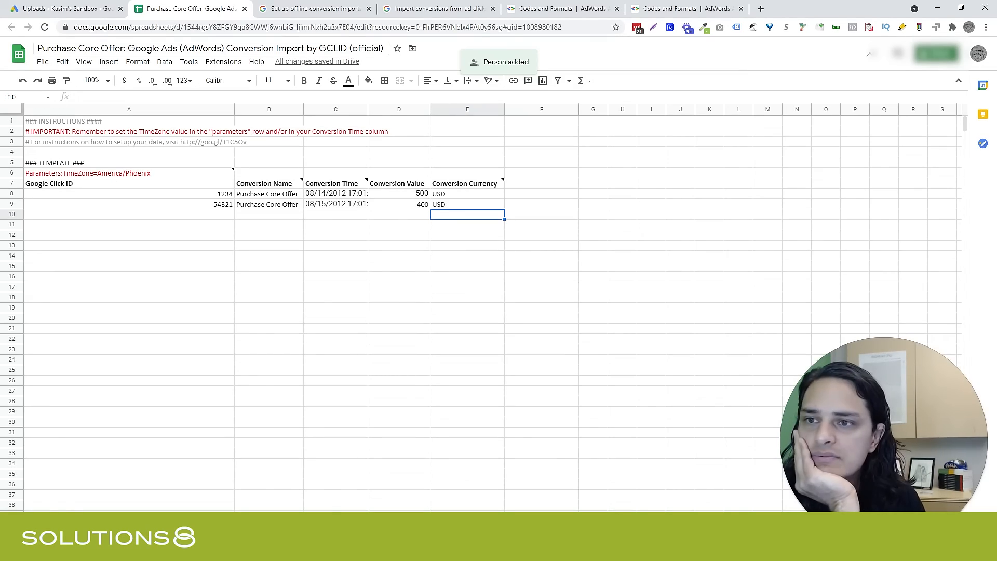
- Switch back to Google Ads, preview the linked spreadsheet's conversion upload, and close the preview without applying it
left_click(108, 7)
left_click(367, 259)
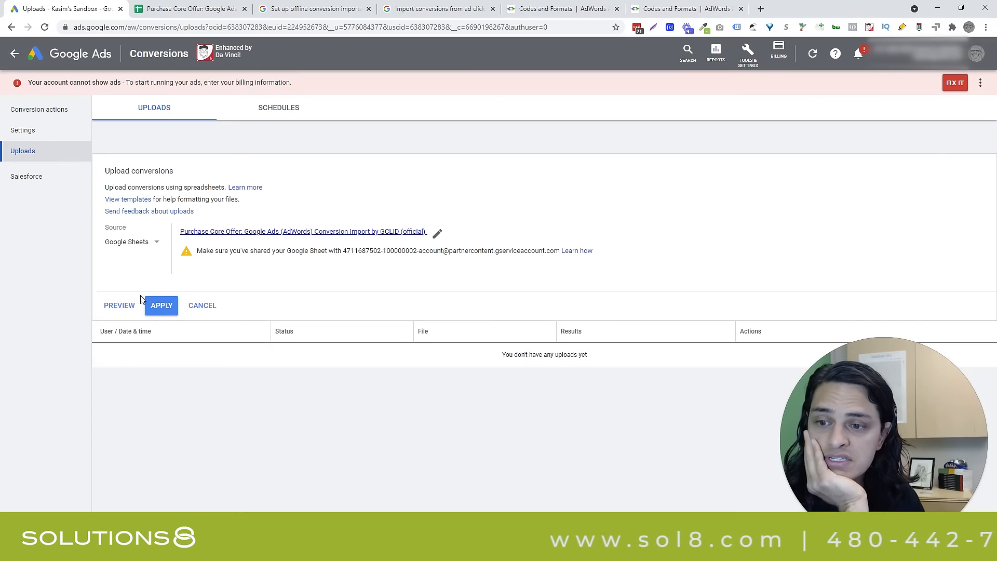
left_click(129, 306)
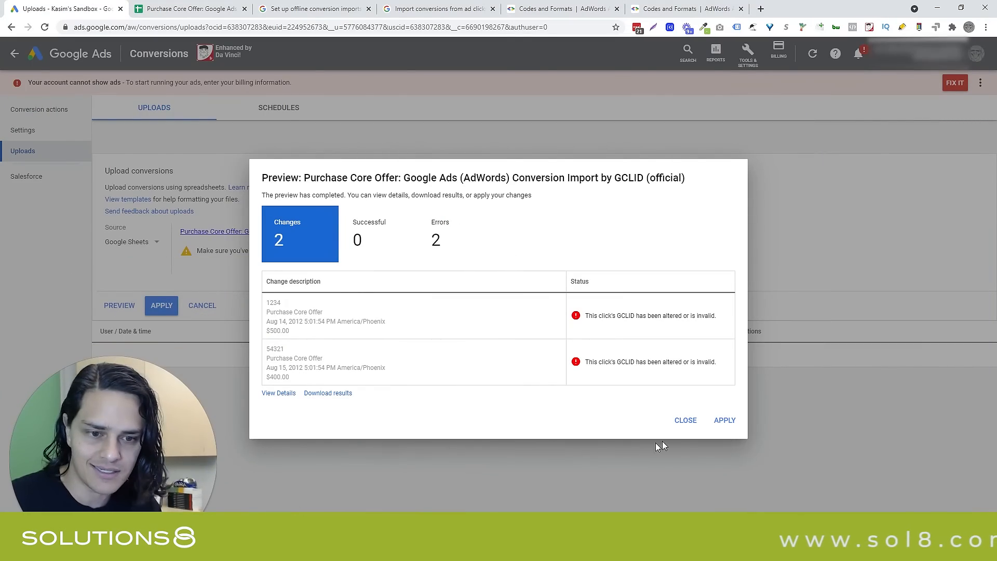
left_click(685, 420)
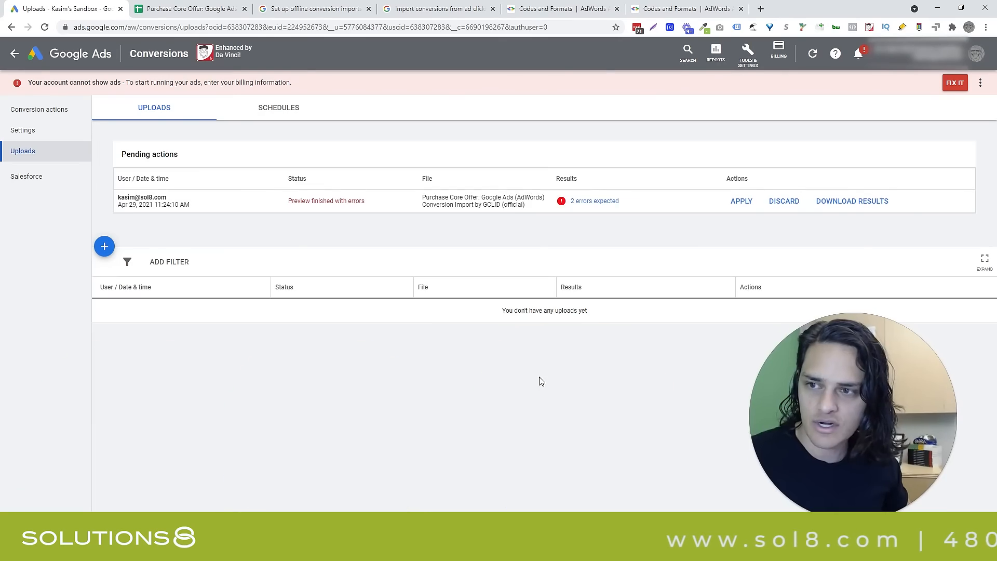
- Look over the account's conversion actions and conversion action sets, and return to the account's main view
left_click(32, 110)
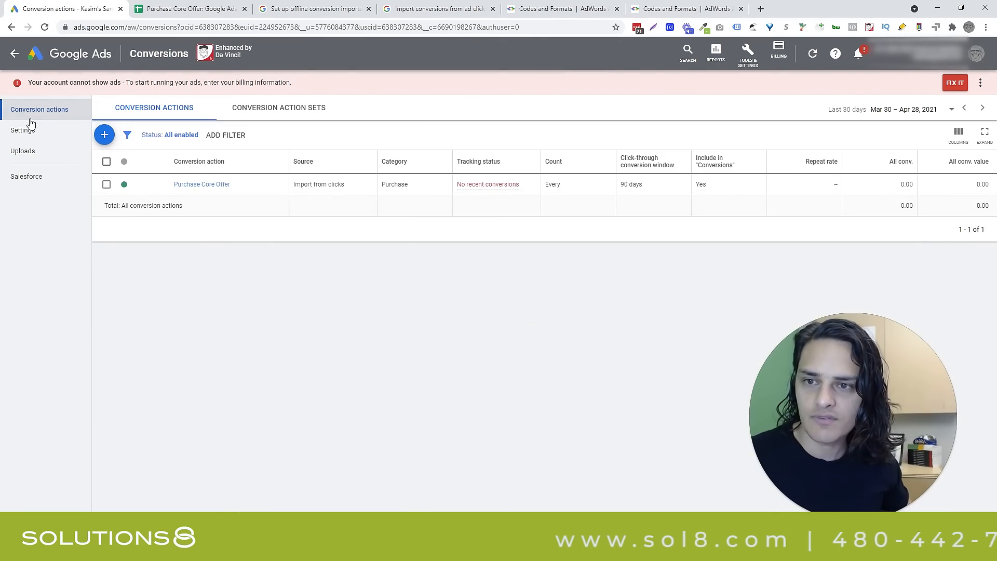
left_click(259, 115)
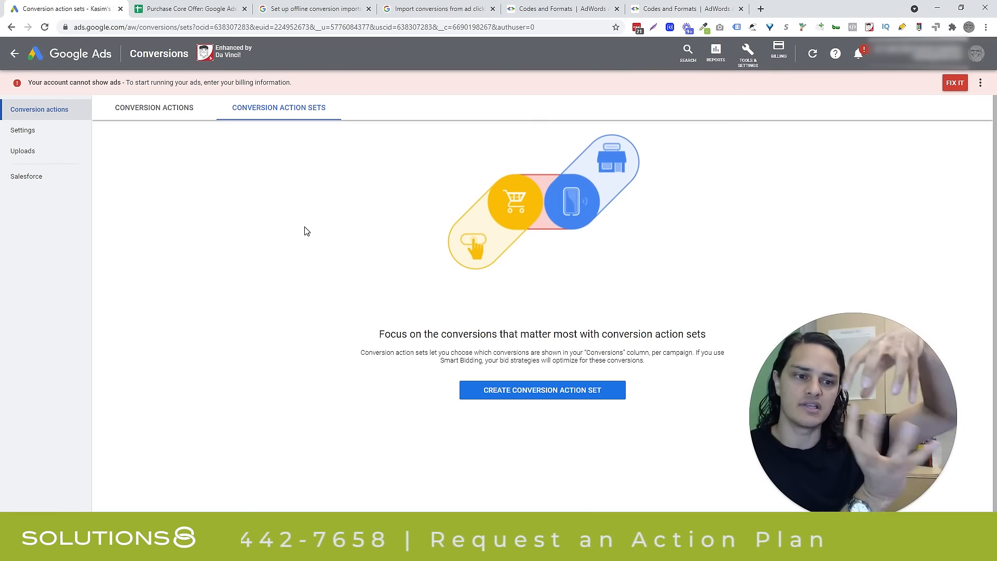
left_click(7, 54)
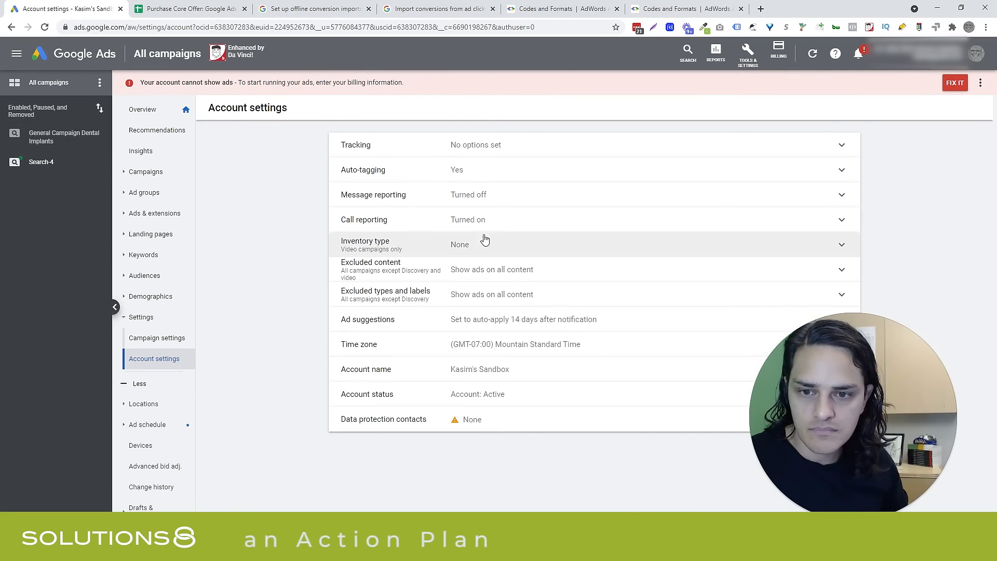
- Open the Search-4 campaign's settings and expand its Conversions section to examine which conversion actions it uses
left_click(134, 343)
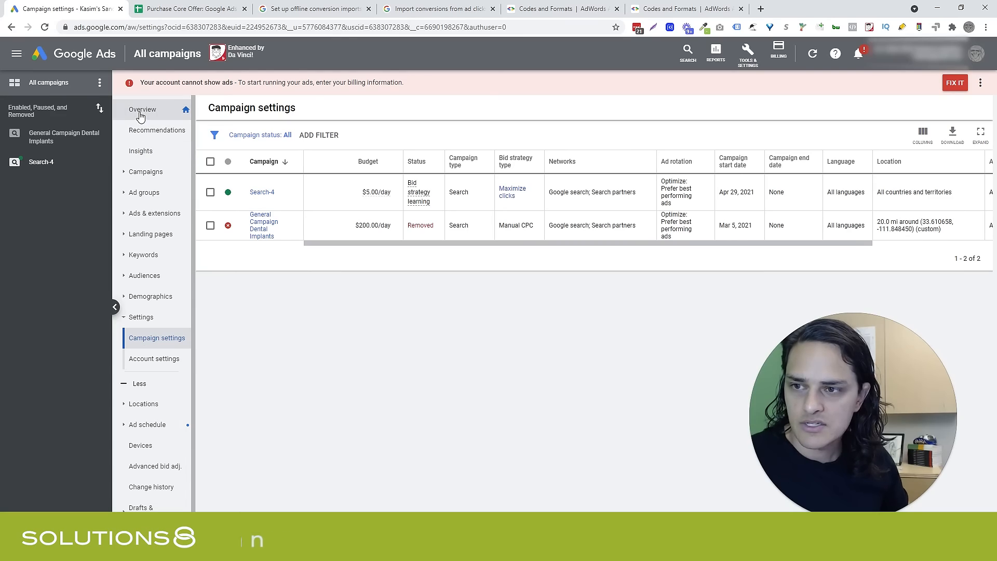
left_click(146, 171)
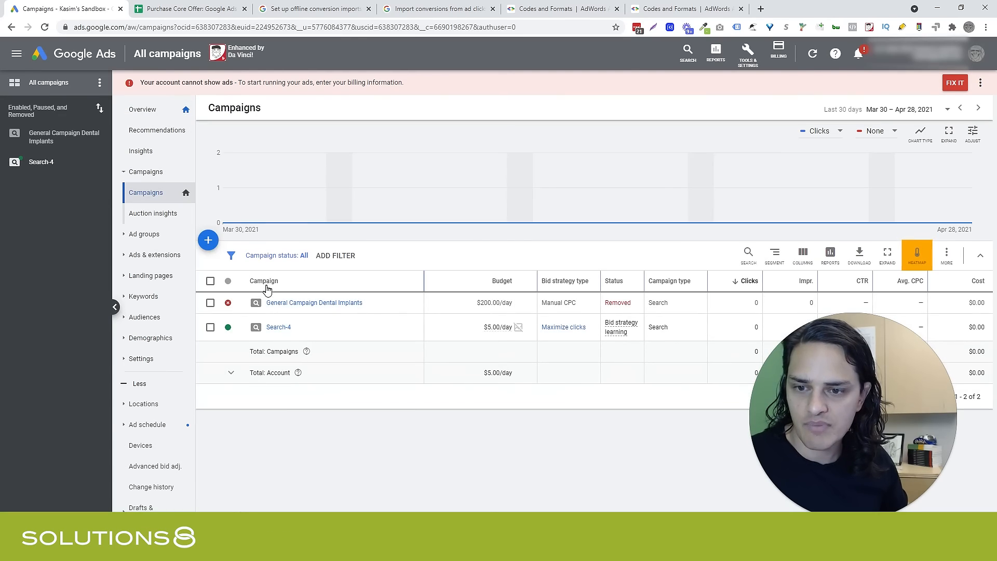
left_click(279, 328)
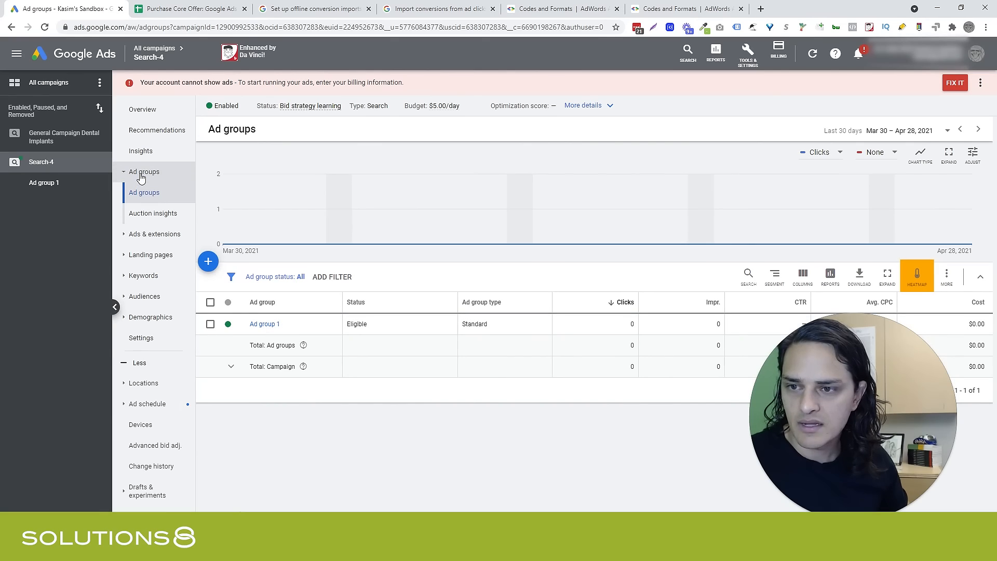
left_click(141, 339)
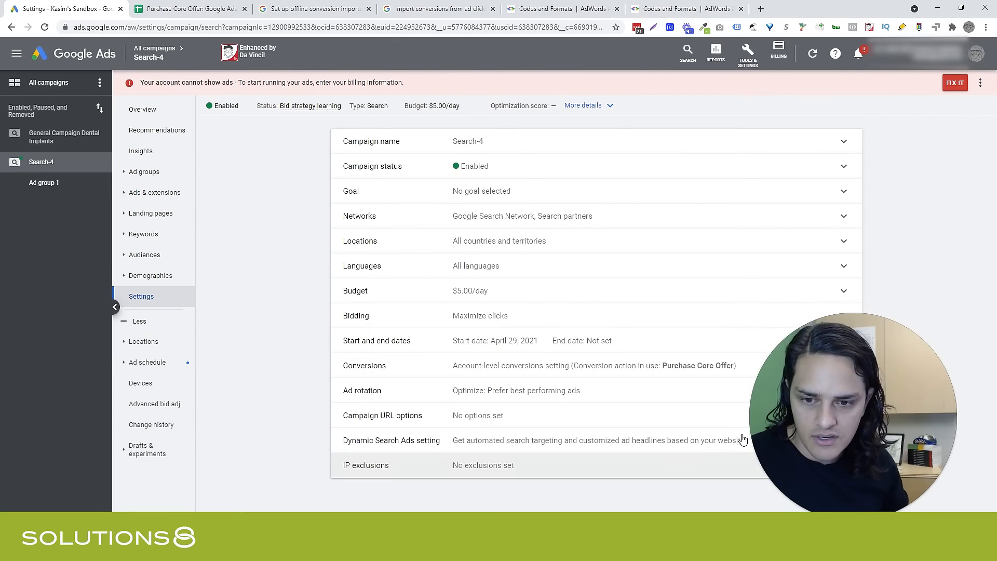
left_click(749, 372)
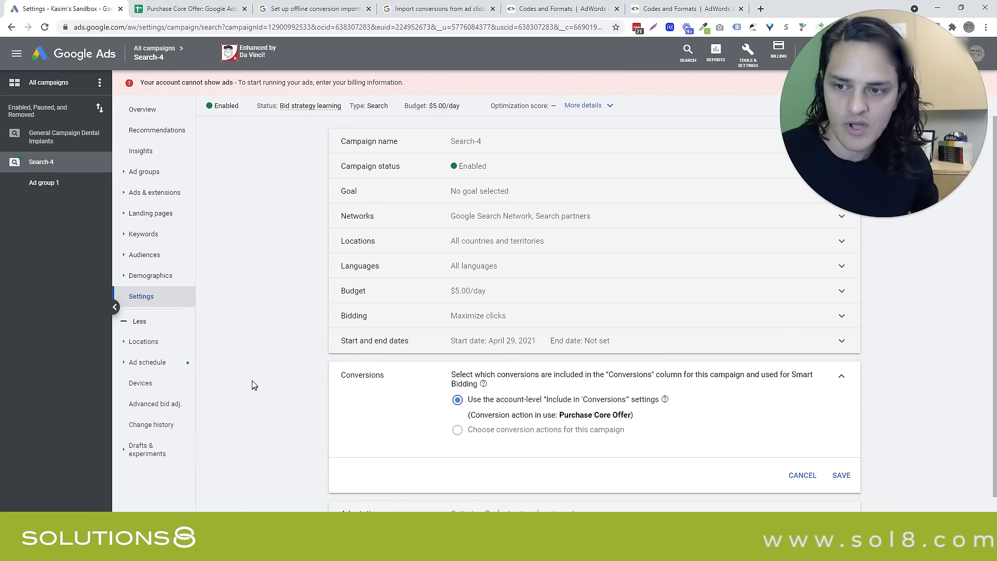
left_click(168, 115)
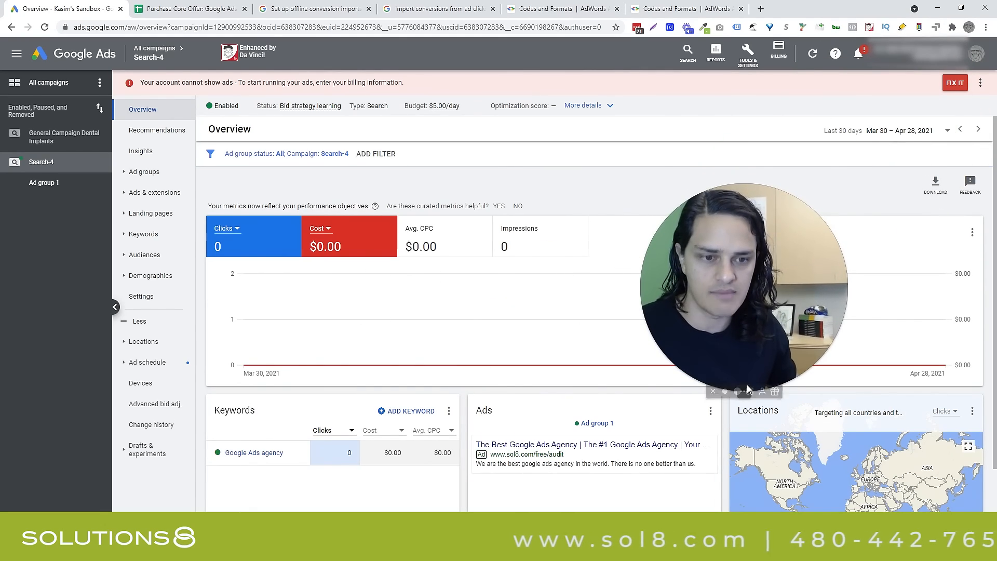
left_click(751, 391)
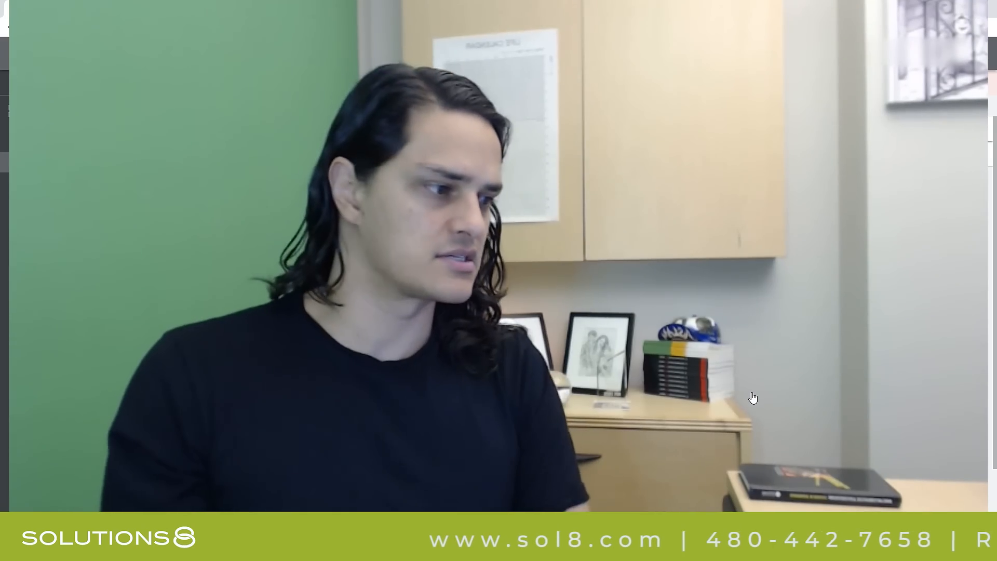